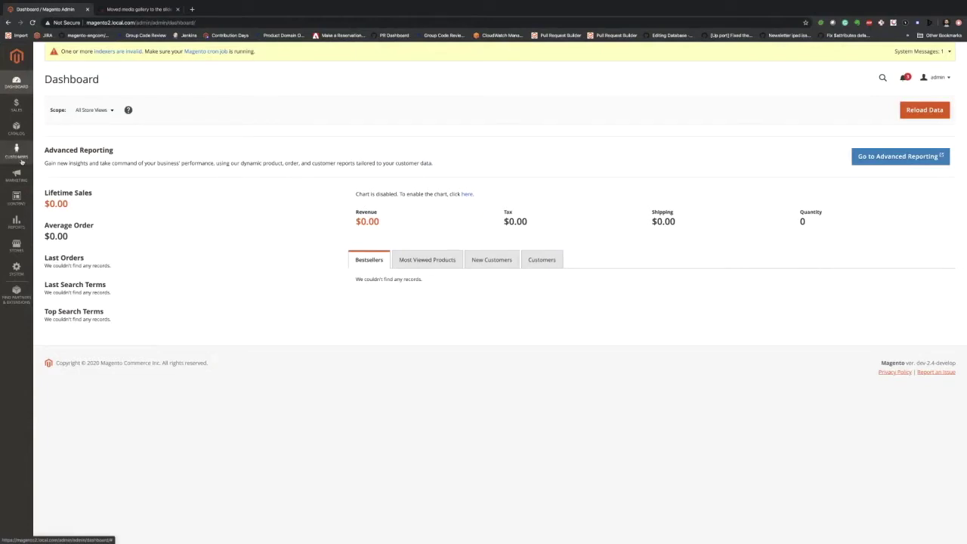
- Sign back in to Magento Admin with the admin username and password
left_click(16, 128)
left_click(81, 104)
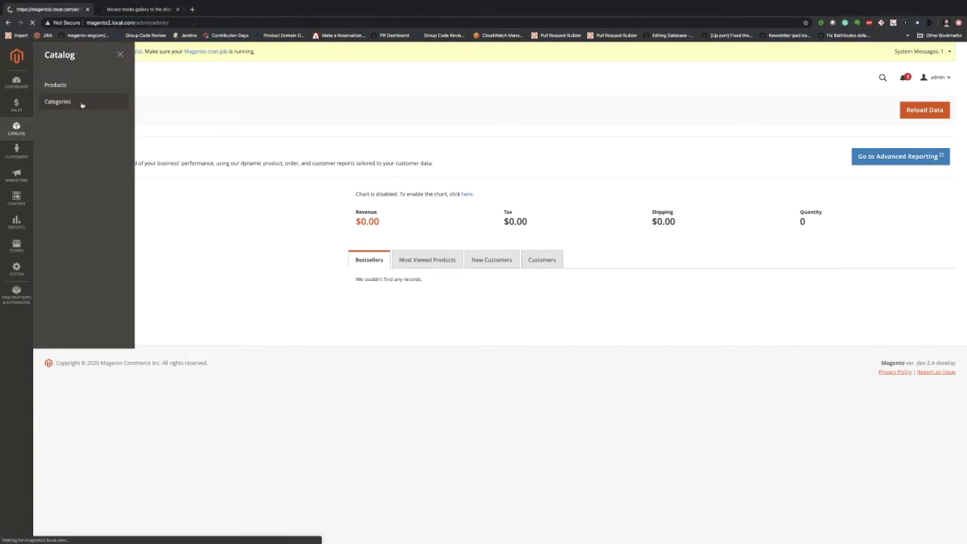
type("admin")
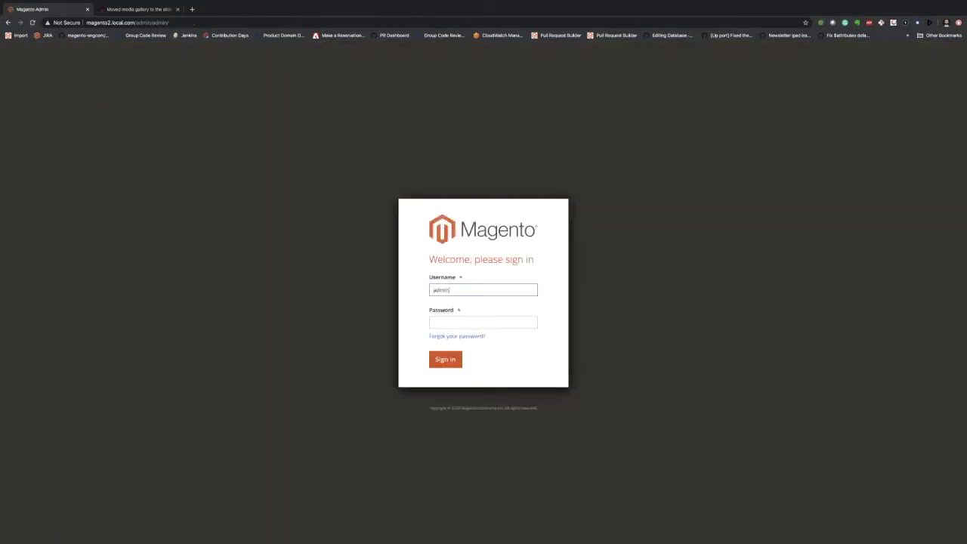
key("Tab")
type("admin123")
key("Return")
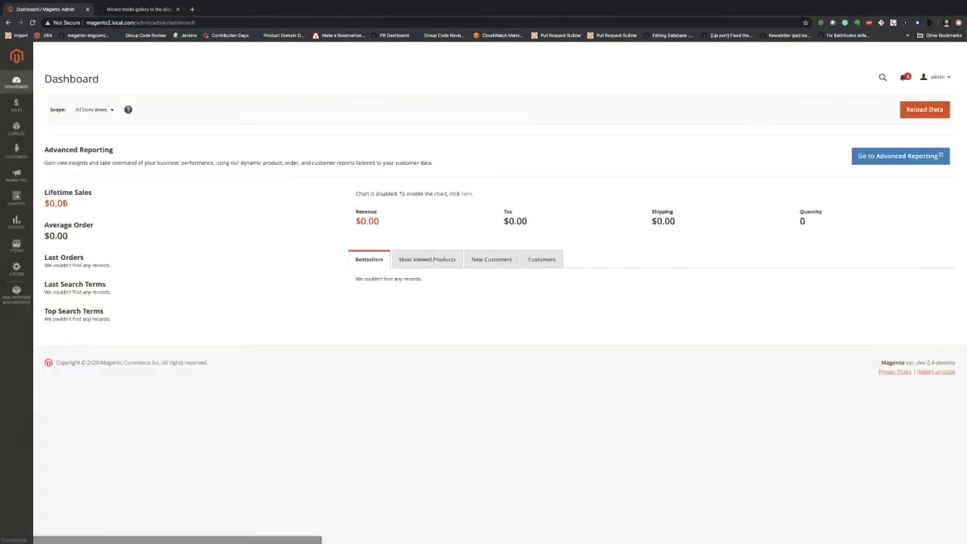
- Go to Catalog > Categories and open Select from Gallery under the category's Content section
left_click(25, 133)
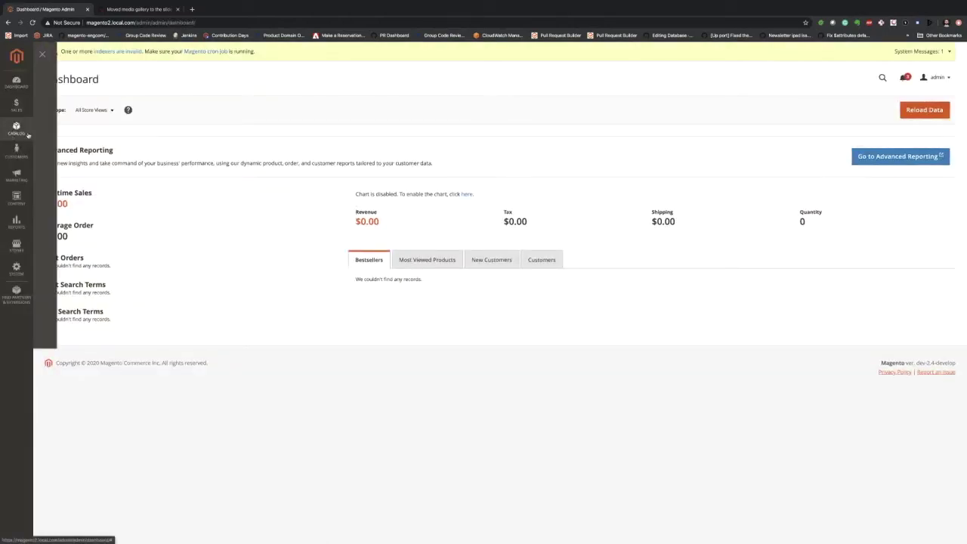
left_click(57, 101)
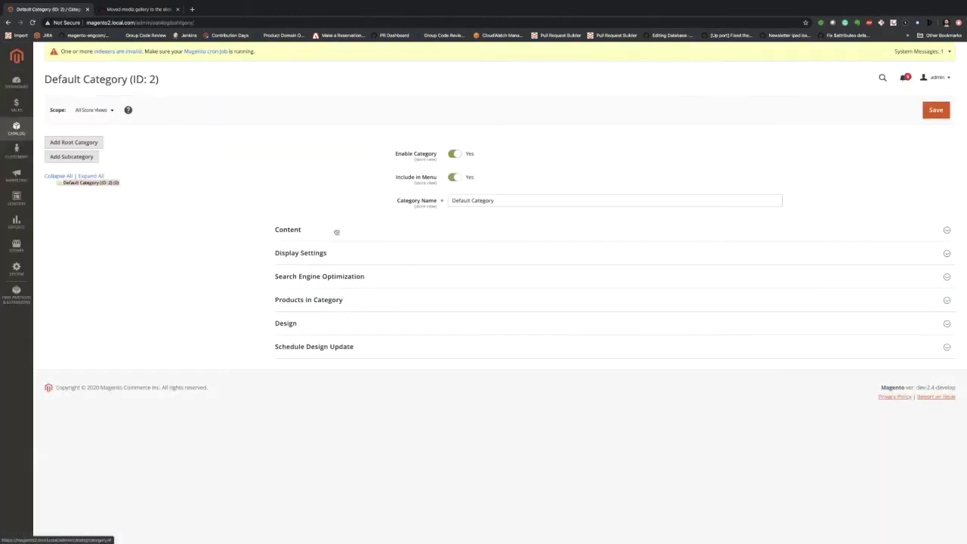
left_click(336, 231)
left_click(501, 257)
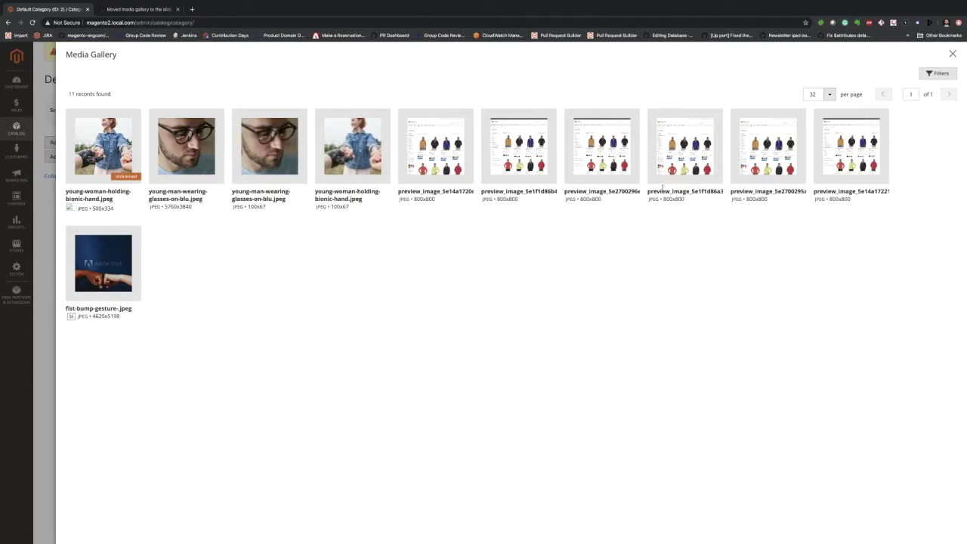
left_click(283, 168)
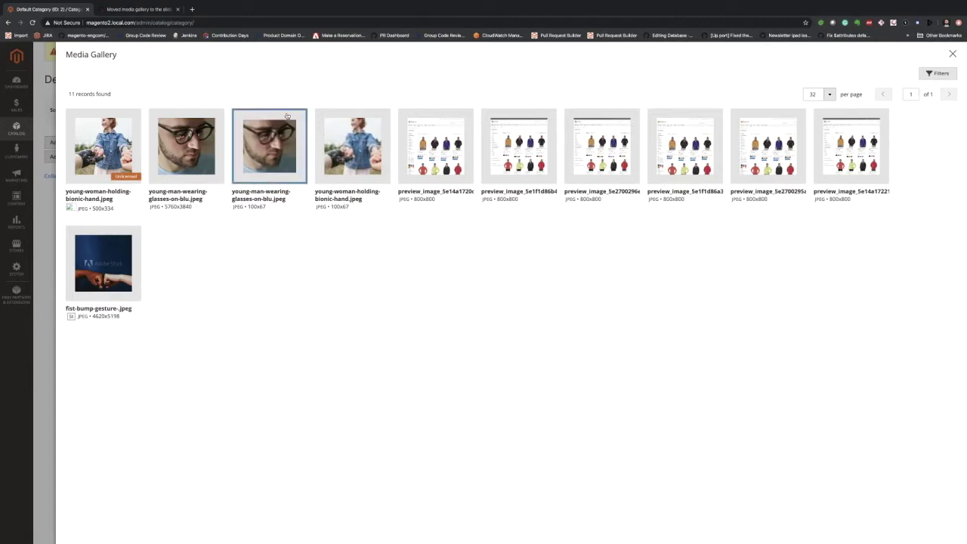
left_click(260, 158)
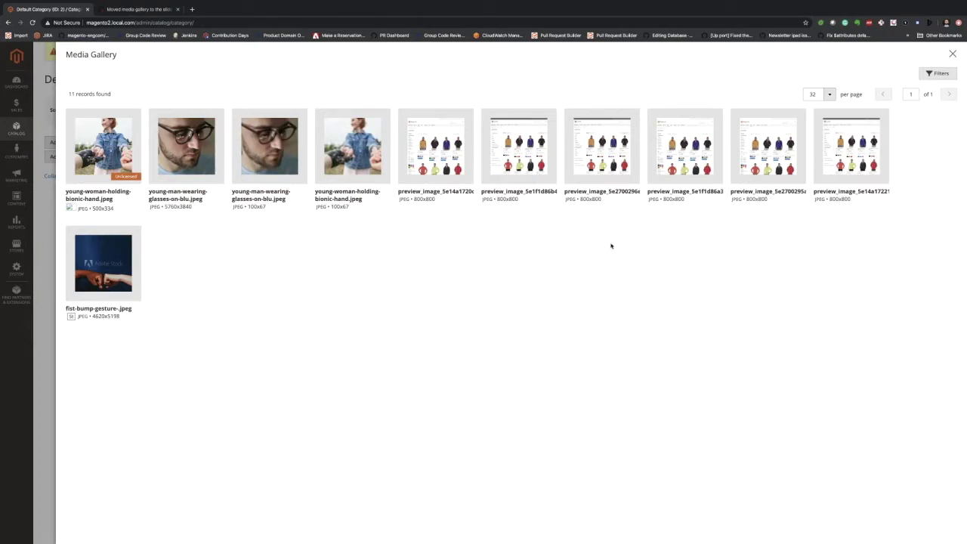
left_click(263, 162)
left_click(347, 155)
left_click(346, 148)
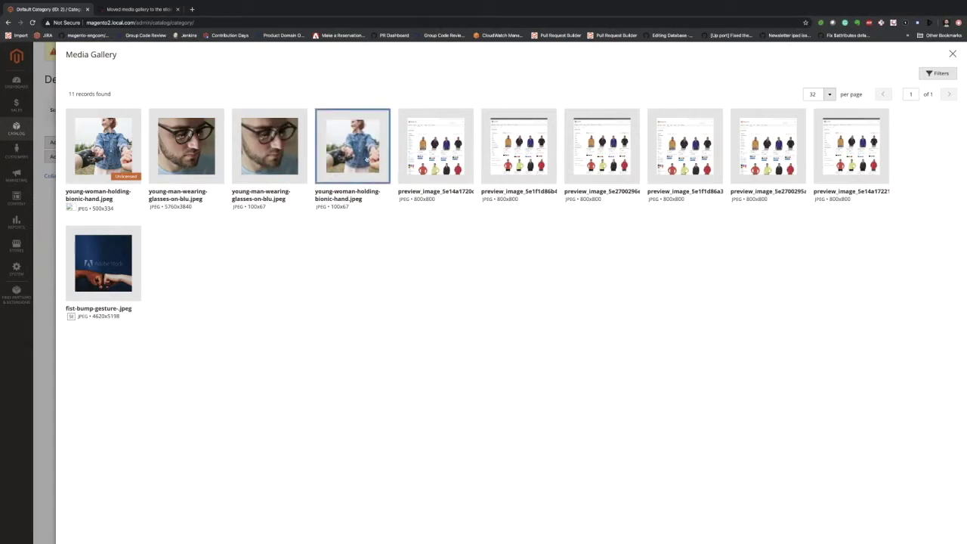
left_click(337, 184)
left_click(344, 151)
left_click(323, 111)
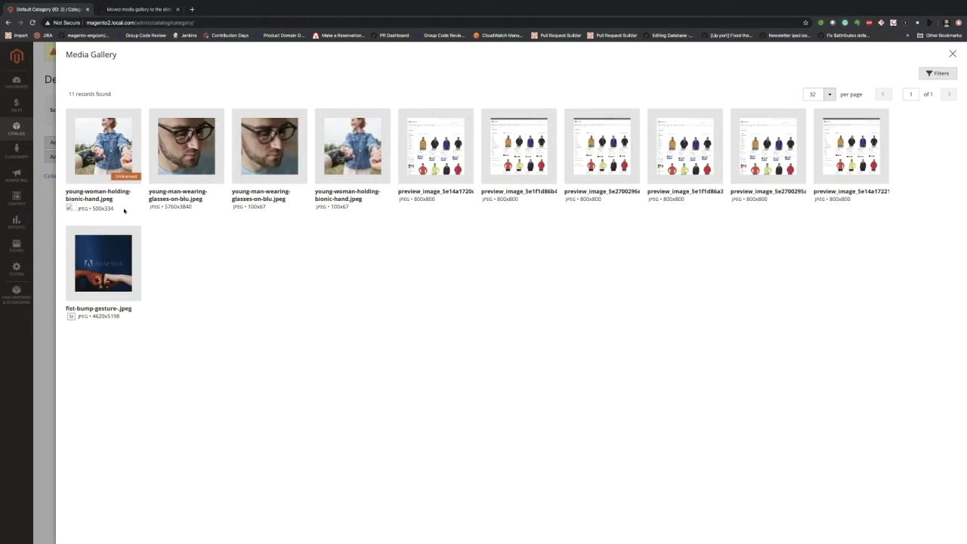
- Sort the GitHub closed pull requests by Recently updated
left_click(172, 17)
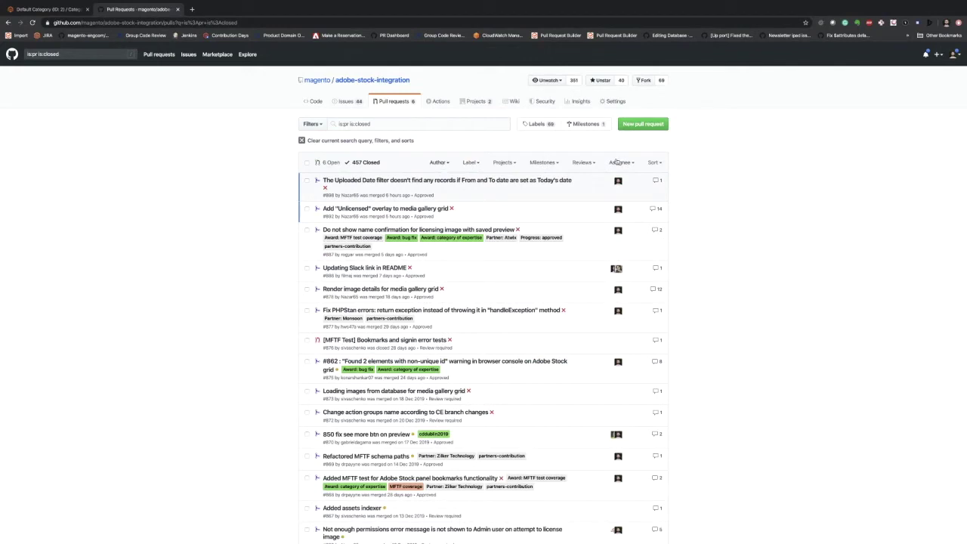
left_click(654, 163)
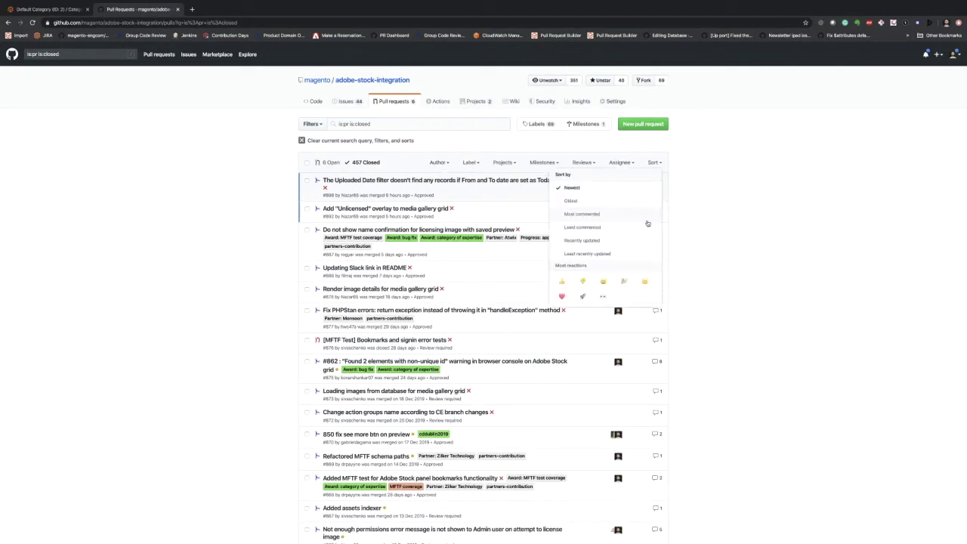
left_click(608, 240)
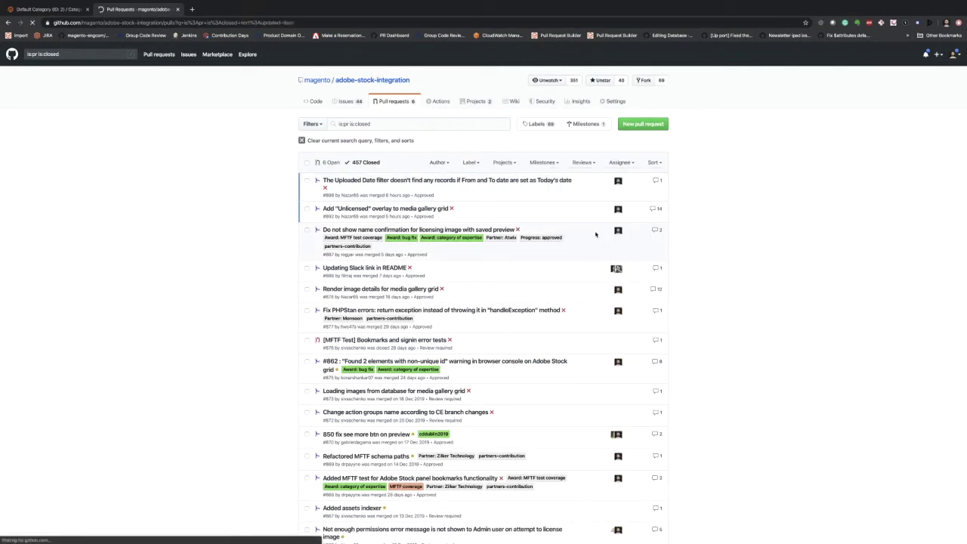
- Back in the Magento Media Gallery, try choosing the unlicensed bionic-hand image
mouse_move(386, 182)
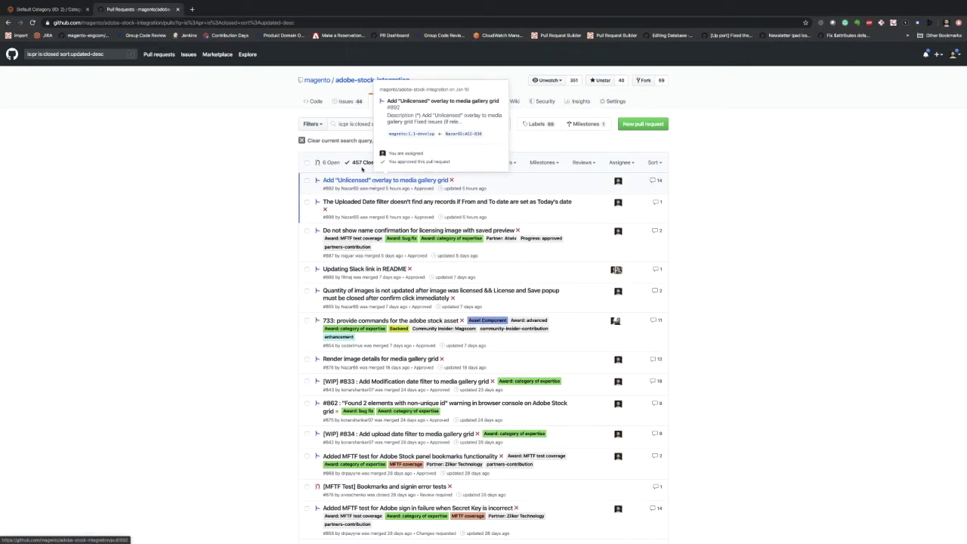
left_click(50, 9)
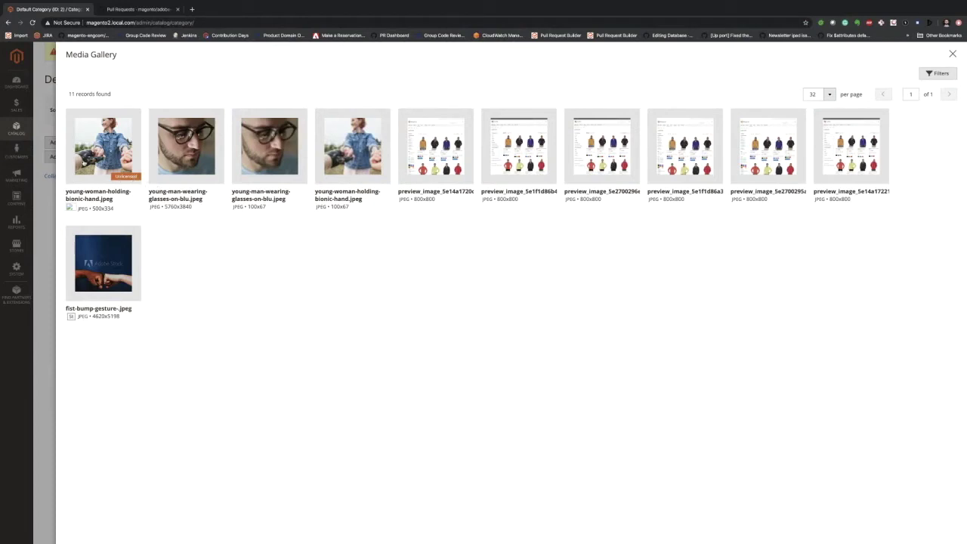
left_click(115, 178)
- In PhpStorm's Project tree, expand AdobeStockImage's etc folder and the MediaGalleryUi module
key("ctrl+Right")
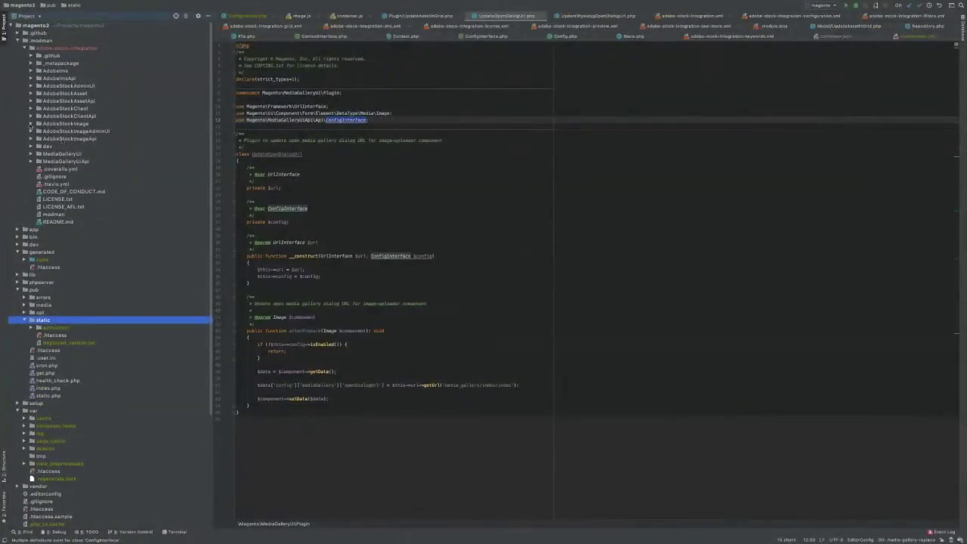
left_click(31, 125)
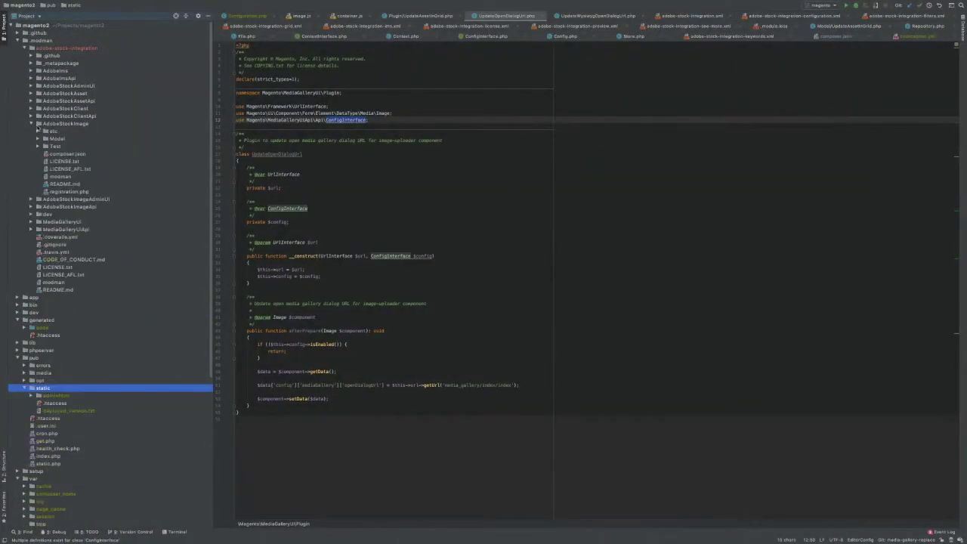
left_click(37, 132)
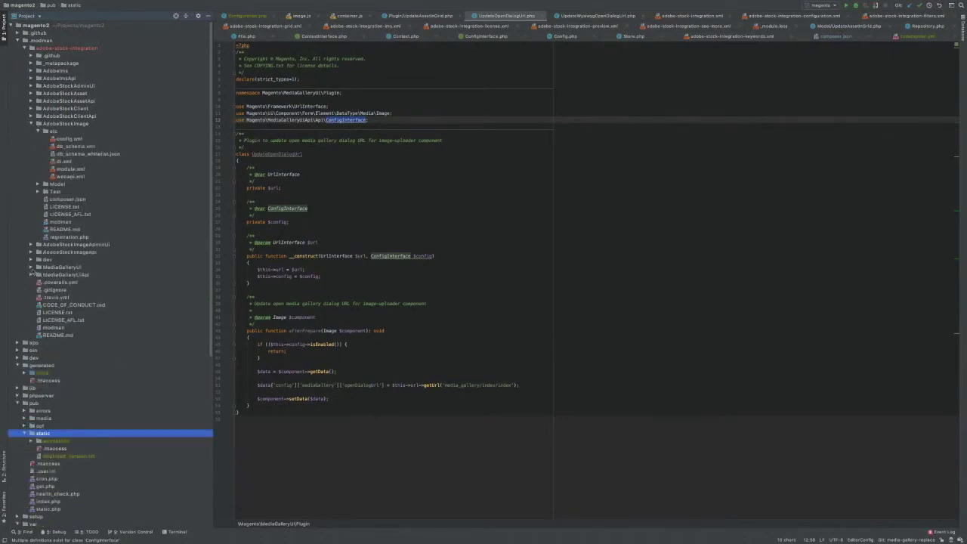
left_click(31, 268)
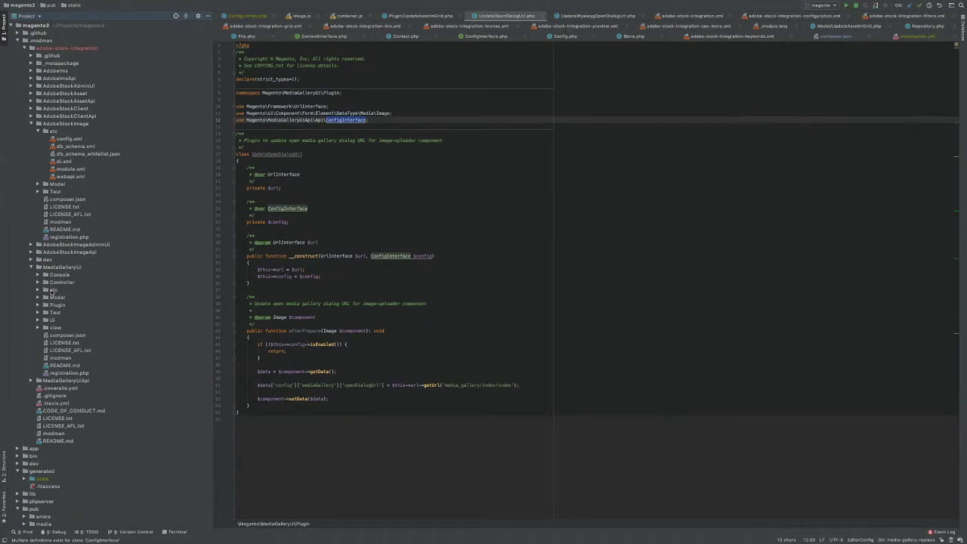
left_click(61, 268)
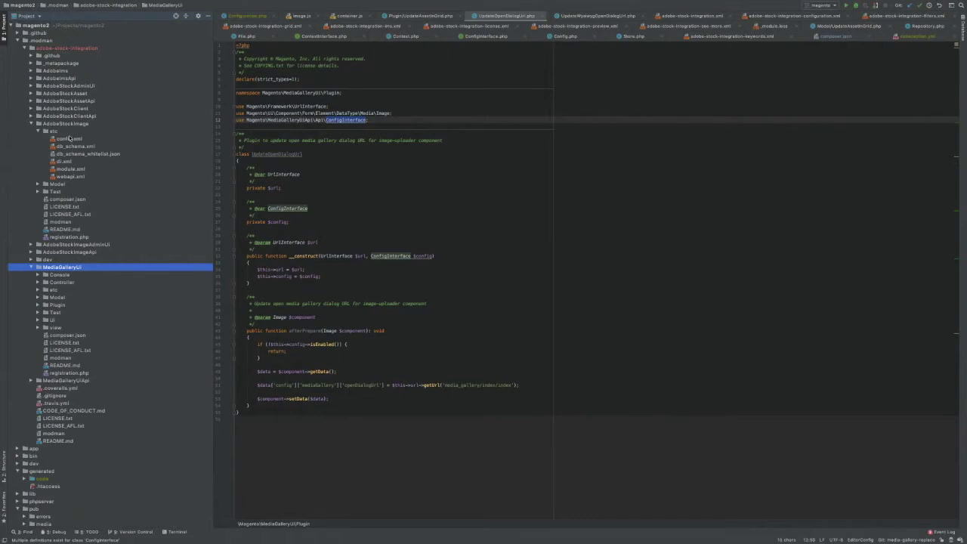
left_click(66, 124)
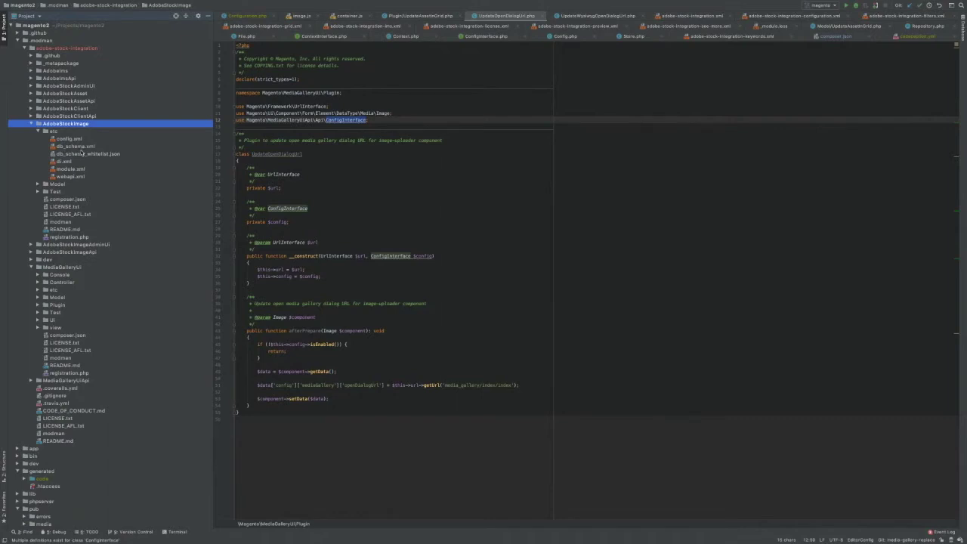
left_click(64, 269)
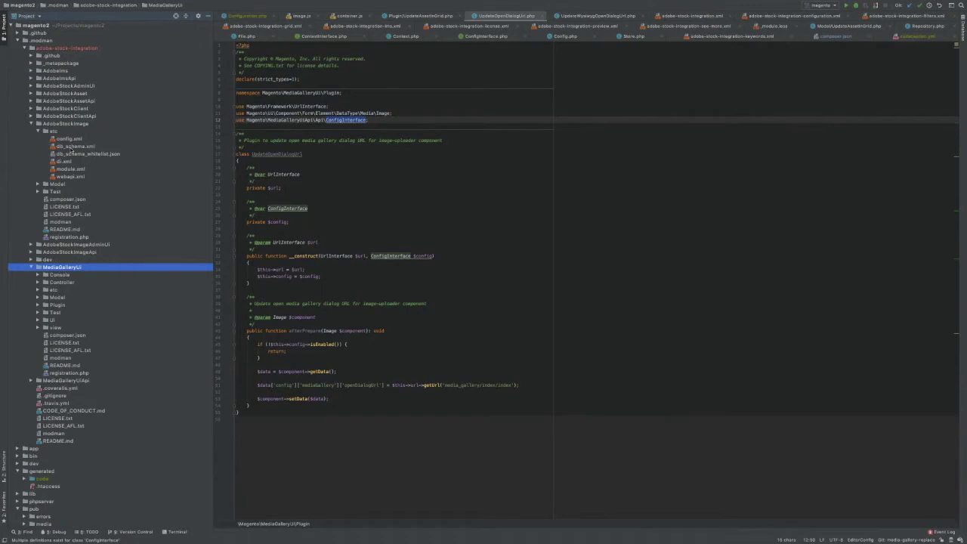
- Open AdobeStockImage's db_schema.xml and select the licensed column definition line
left_click(69, 147)
double_click(69, 147)
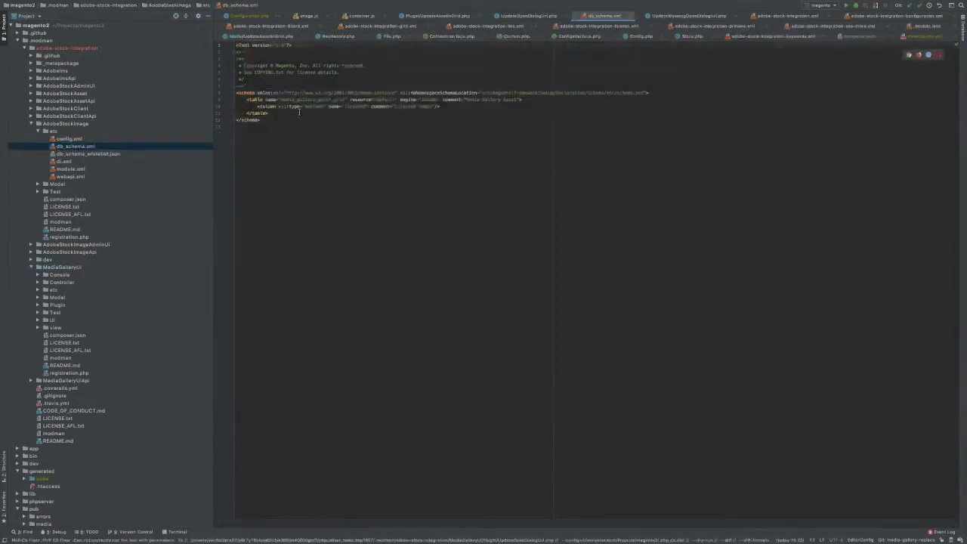
triple_click(444, 106)
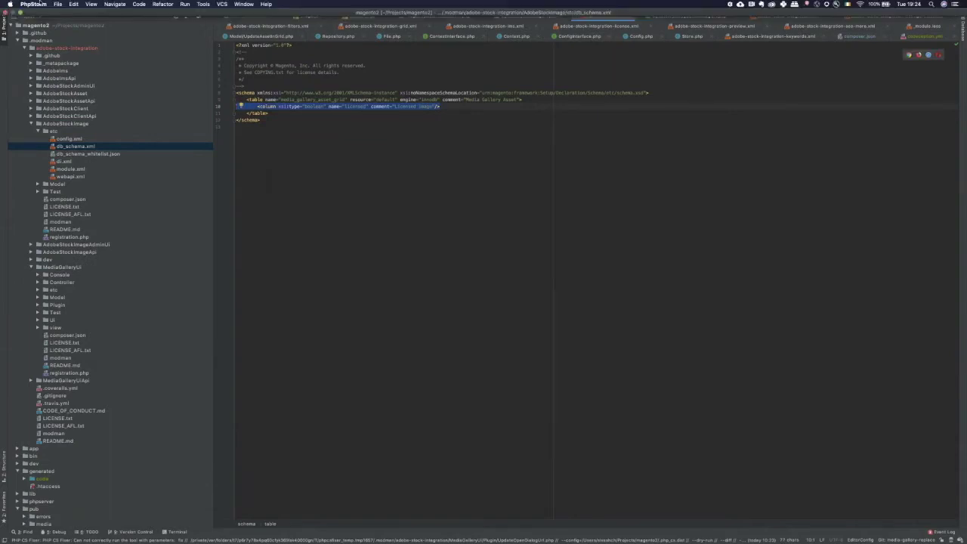
- Set the editor font size to 12 in Preferences > Editor > Font and apply it
left_click(58, 4)
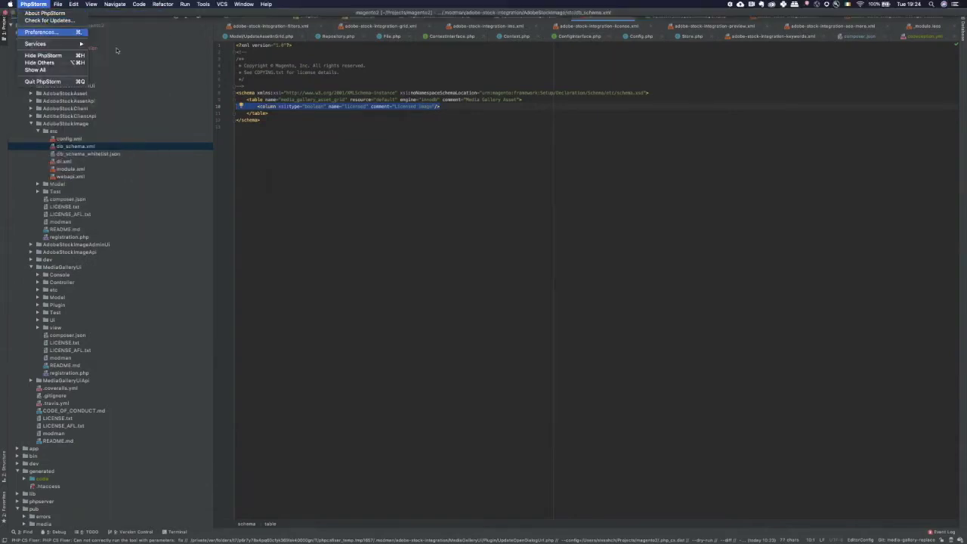
left_click(41, 31)
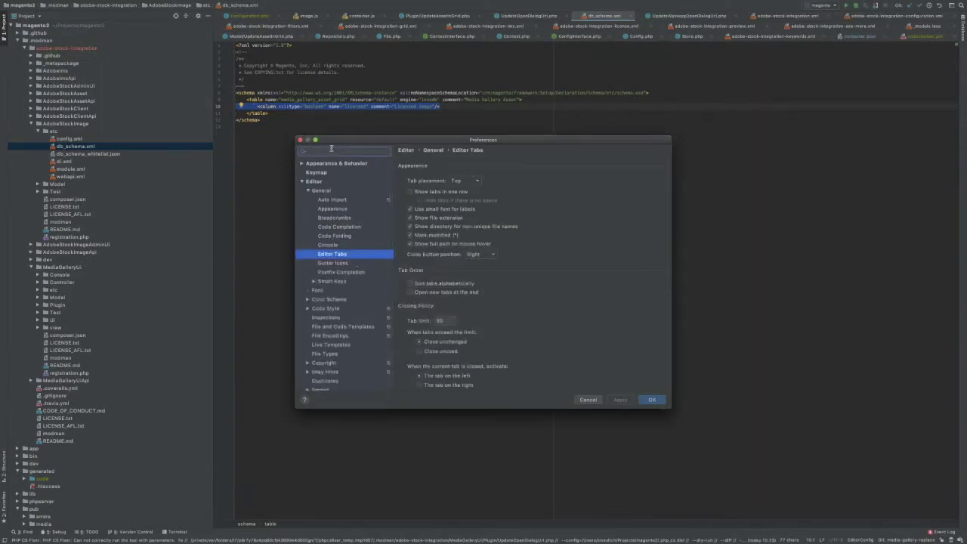
type("font")
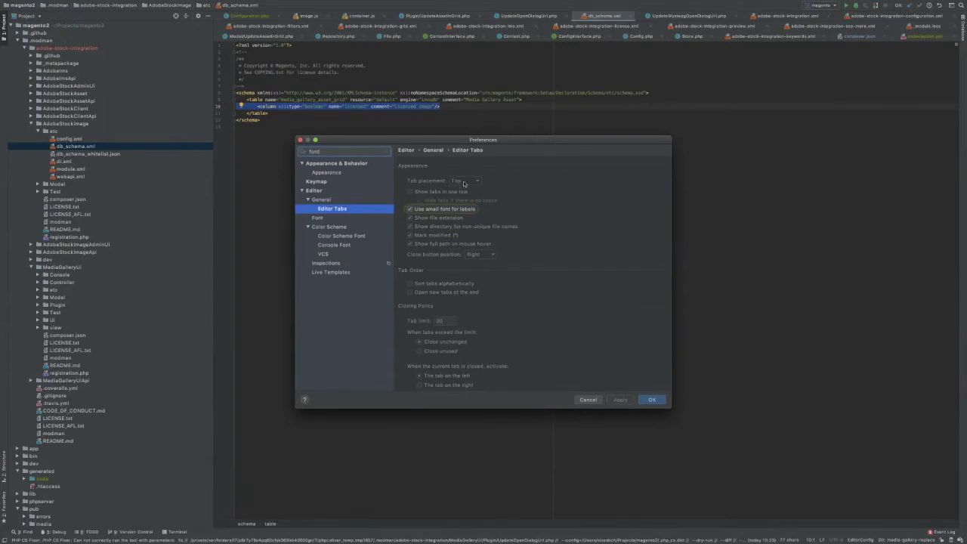
left_click(318, 218)
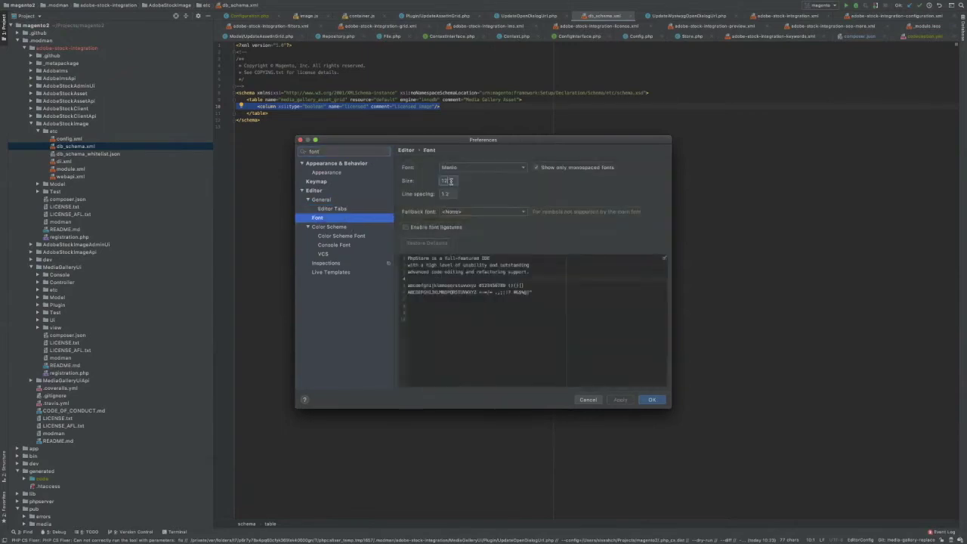
key("Return")
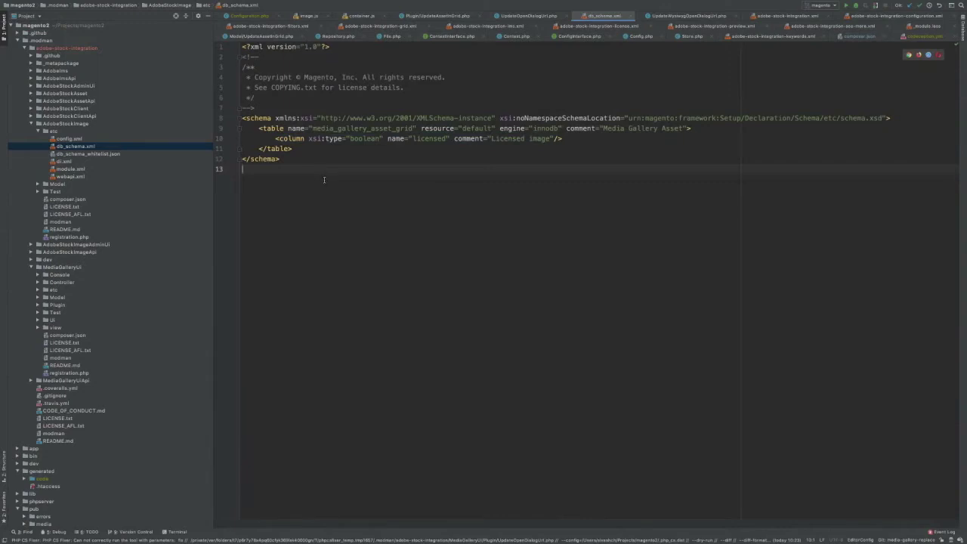
- Inspect the media_gallery_asset_grid table definition, highlighting its licensed column and table name
left_click_drag(505, 143, 243, 127)
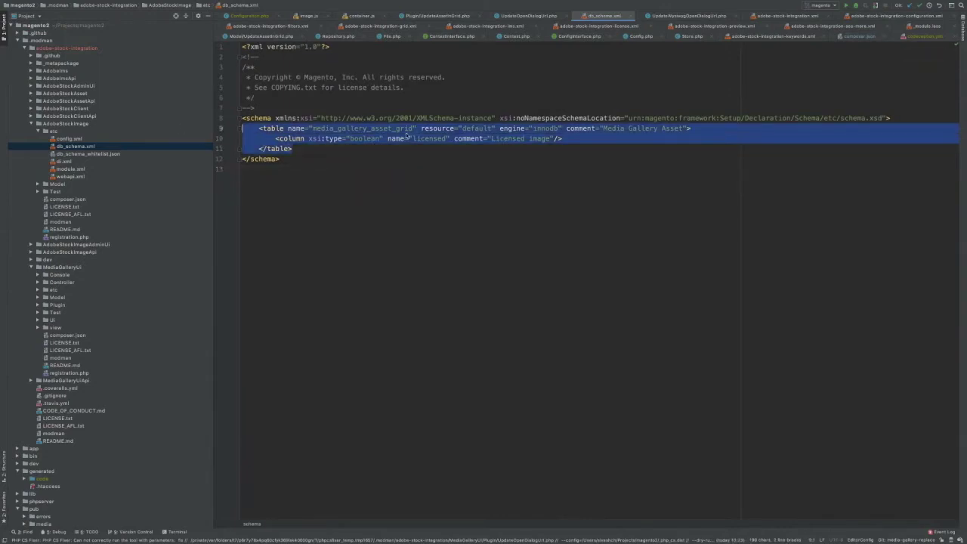
double_click(432, 141)
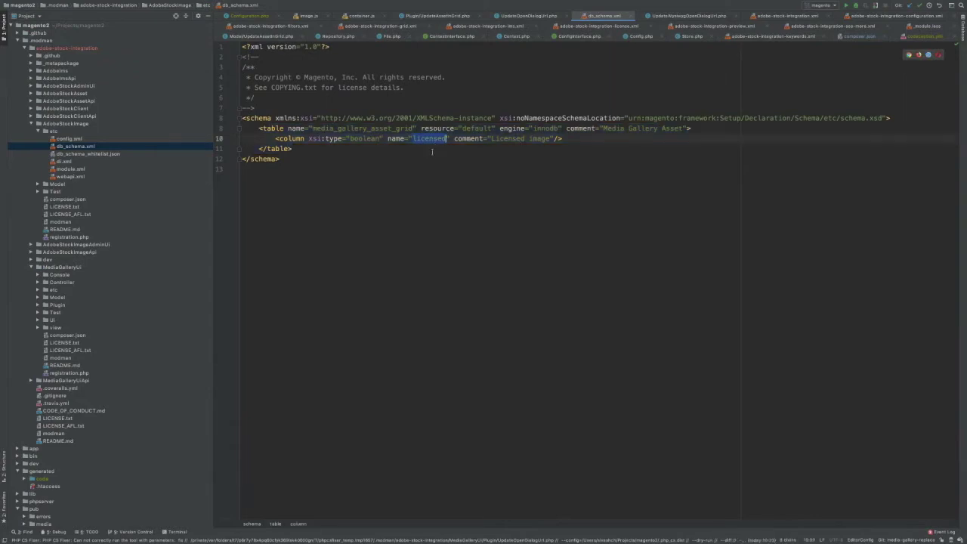
double_click(353, 130)
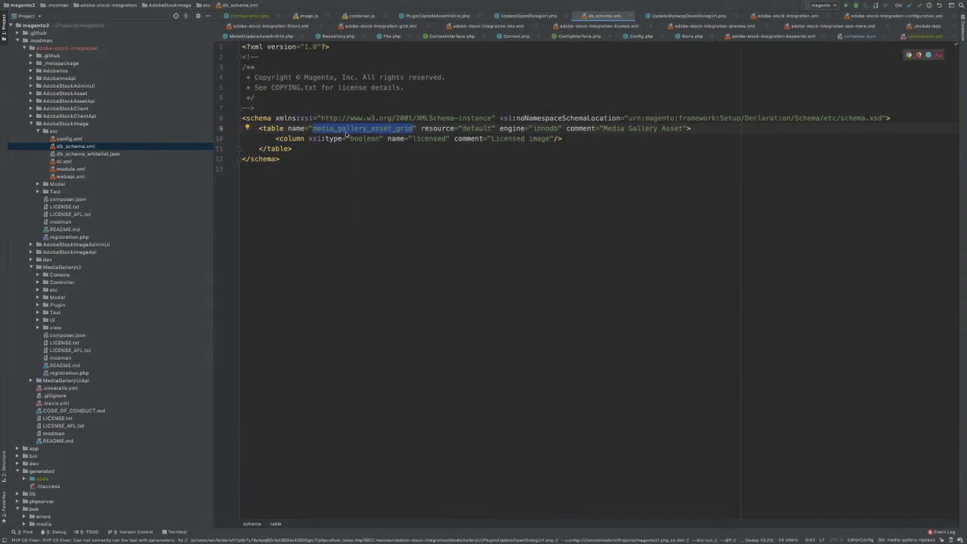
left_click(273, 140)
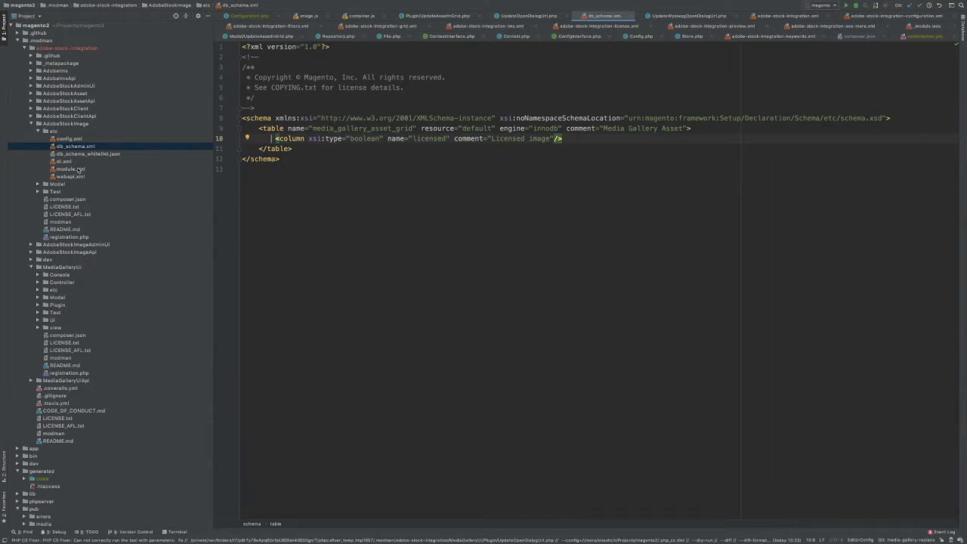
- Open AssetIndexer.php from the AdobeStockImage Model folder
left_click(37, 185)
left_click(78, 207)
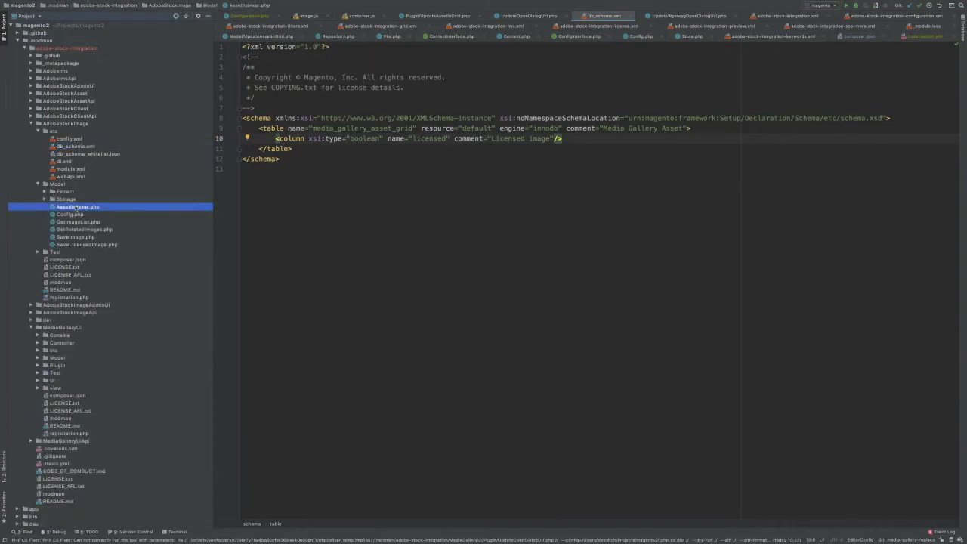
double_click(77, 207)
scroll(329, 259, "down", 15)
scroll(354, 258, "up", 5)
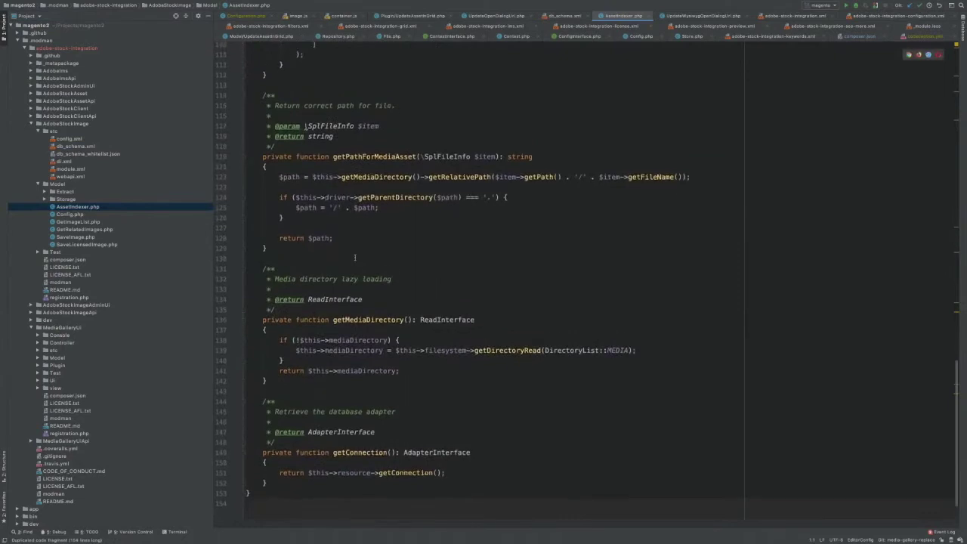
scroll(355, 258, "up", 9)
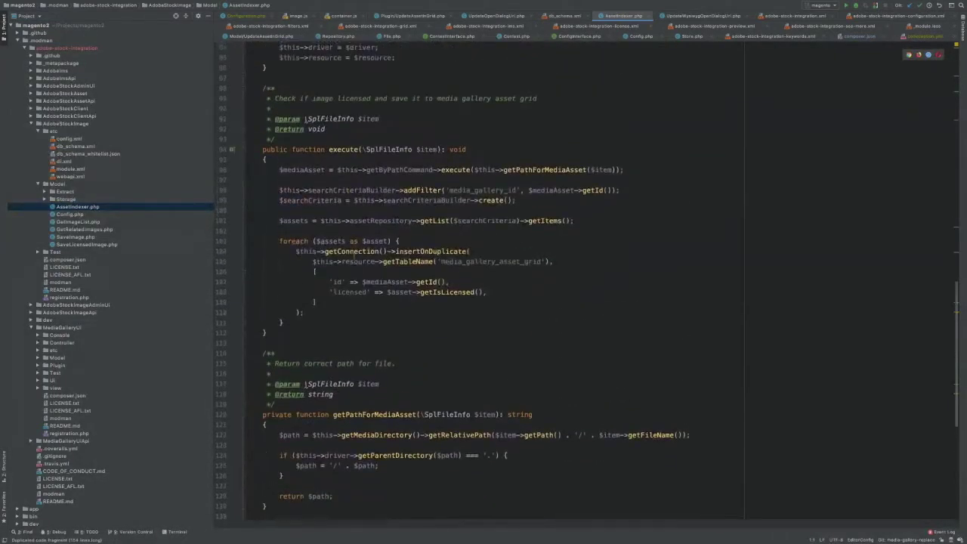
scroll(368, 309, "down", 4)
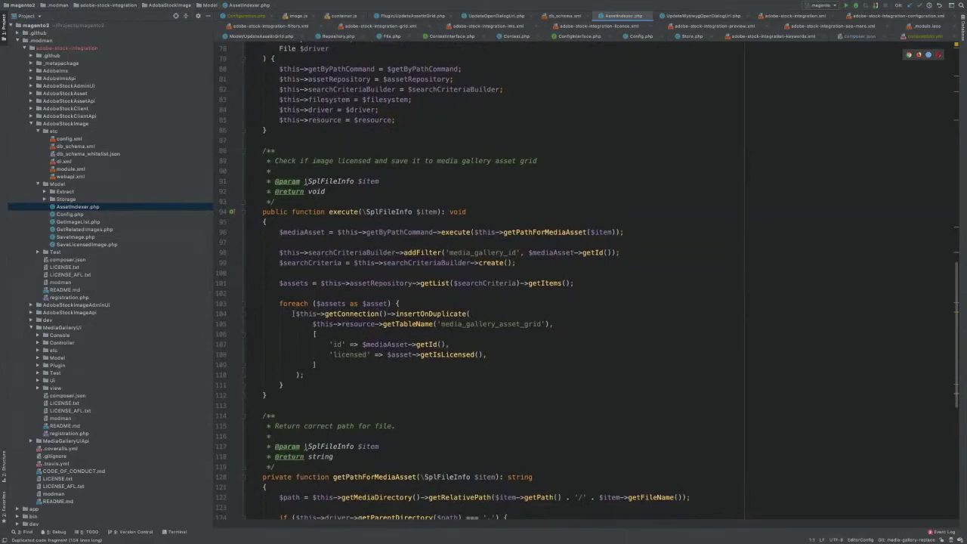
left_click_drag(295, 314, 364, 368)
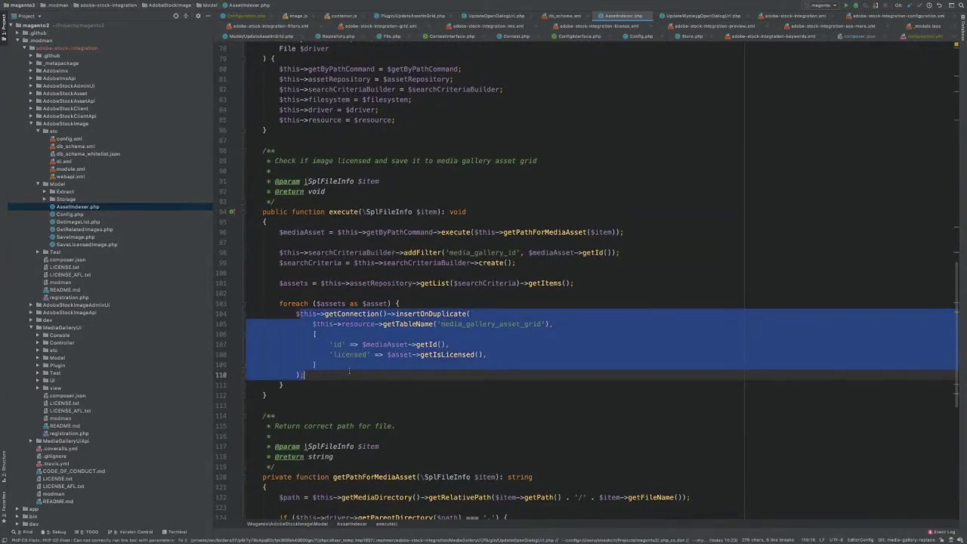
left_click(352, 354)
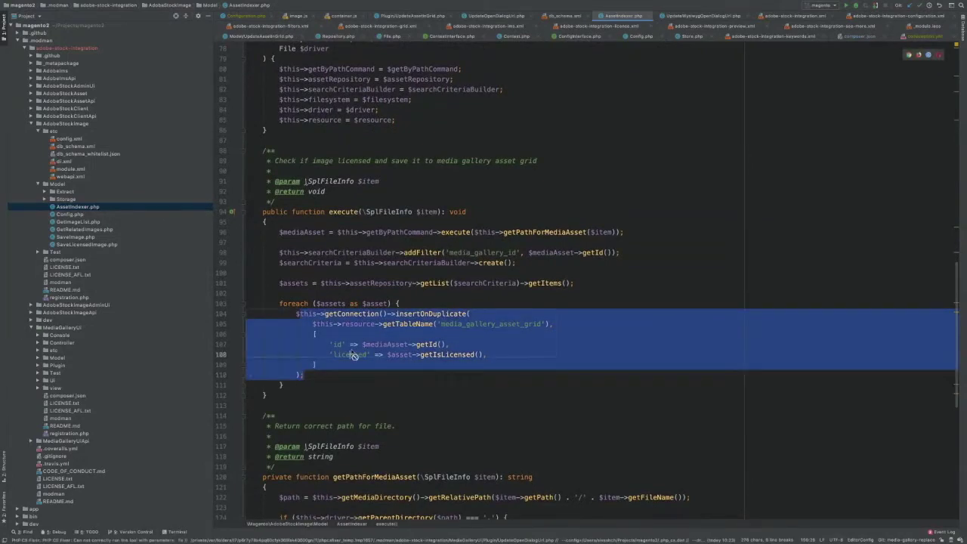
key("Escape")
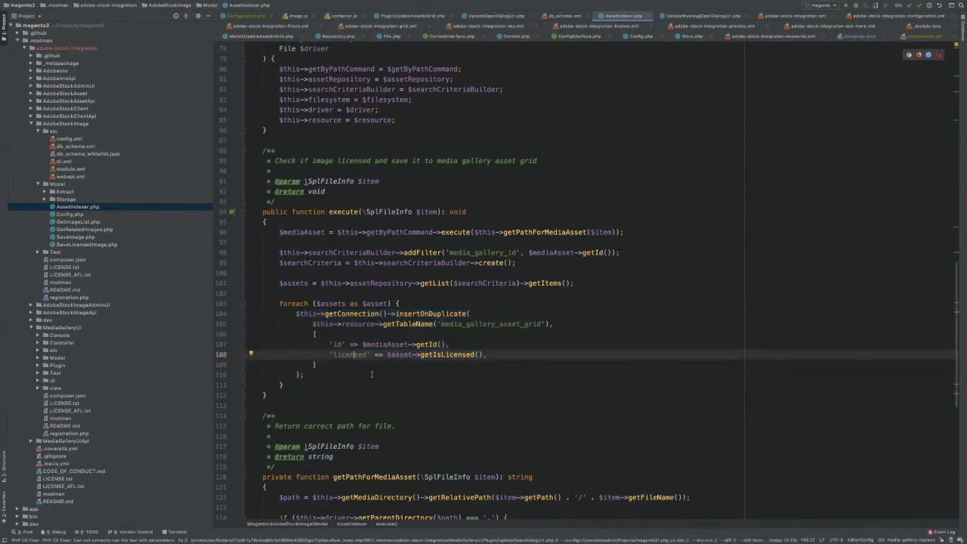
- Open AdobeStockImage's module.xml and then its di.xml
double_click(70, 169)
left_click(66, 162)
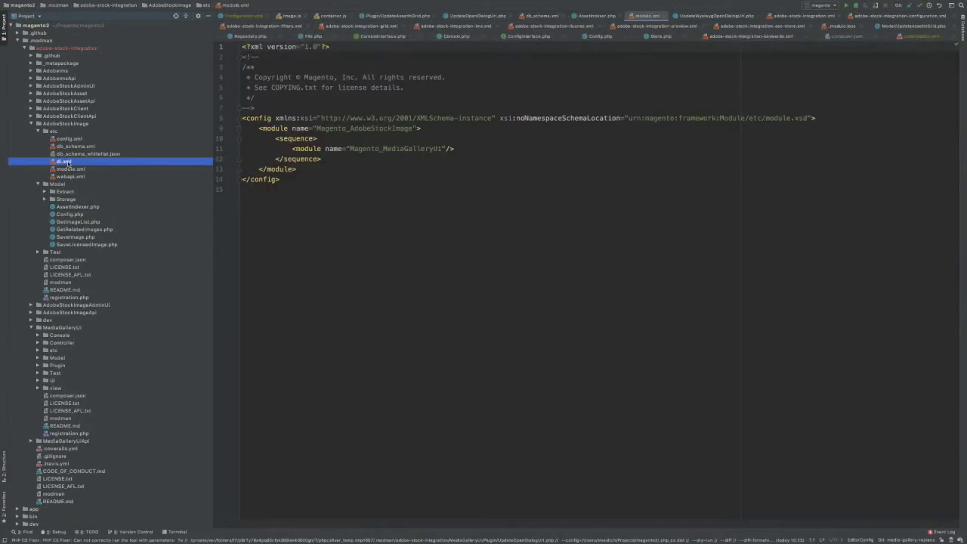
double_click(66, 162)
scroll(380, 412, "down", 5)
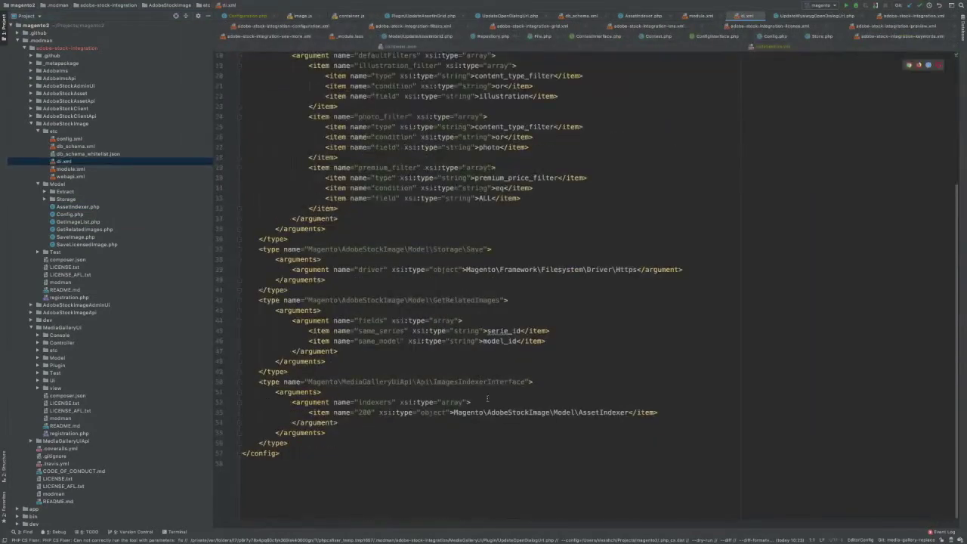
- Highlight the ImagesIndexerInterface type, indexers argument and AssetIndexer item, then collapse AdobeStockImage
double_click(476, 383)
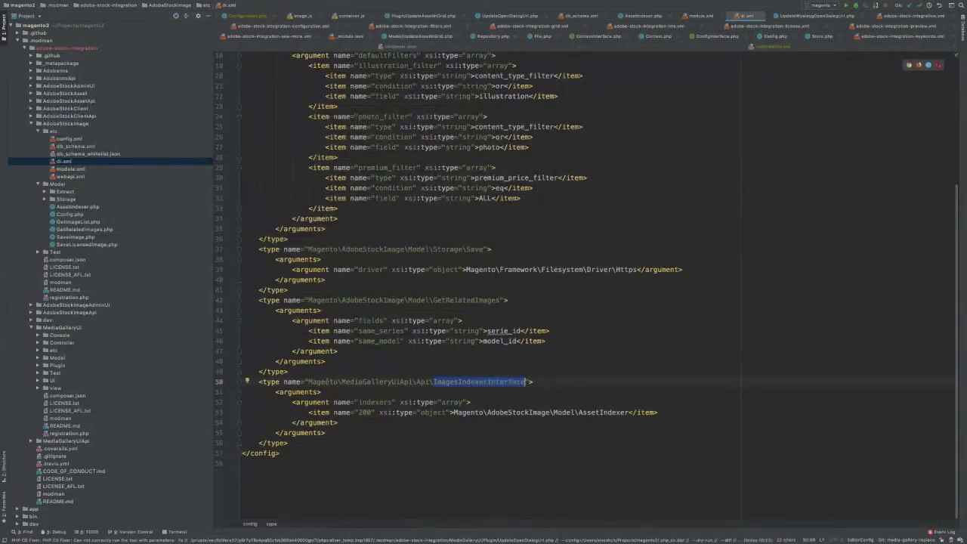
left_click_drag(309, 383, 527, 383)
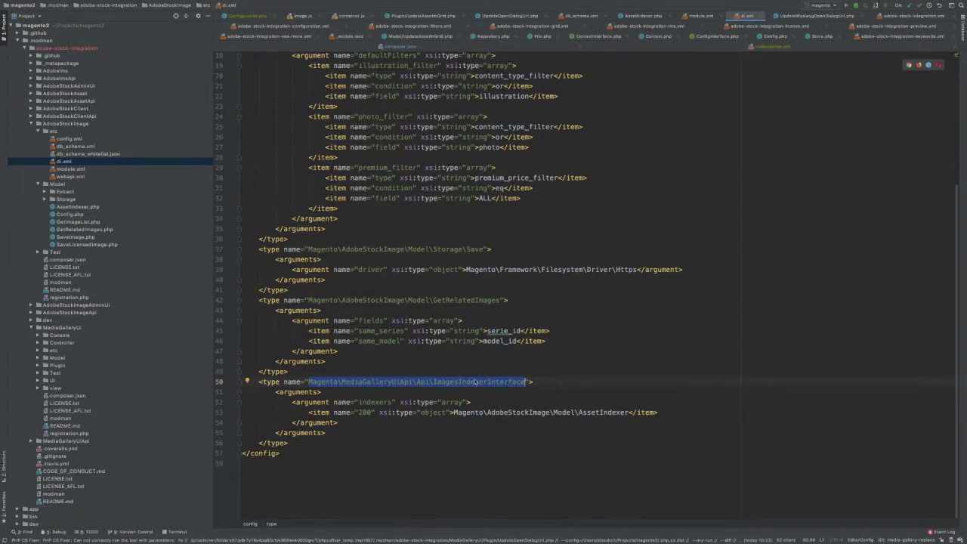
double_click(375, 402)
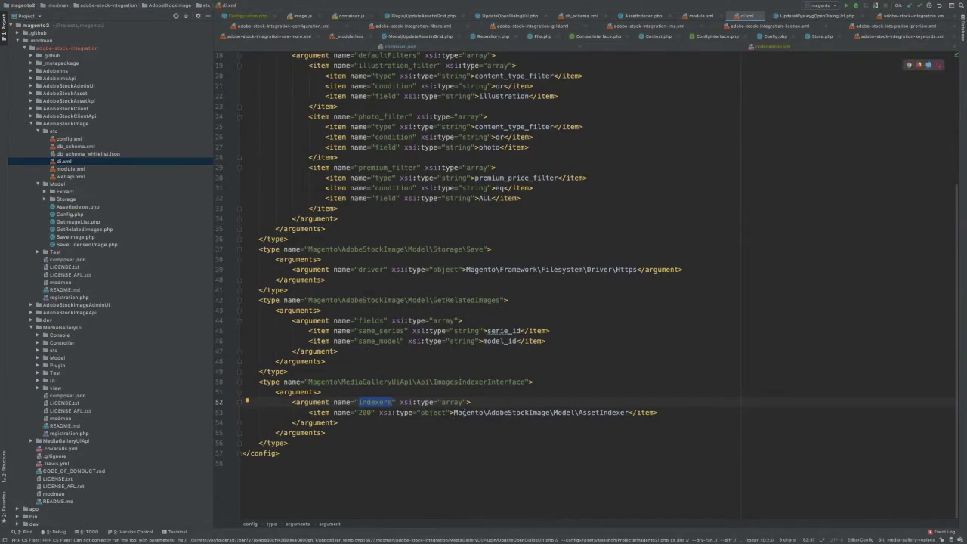
left_click_drag(453, 412, 634, 413)
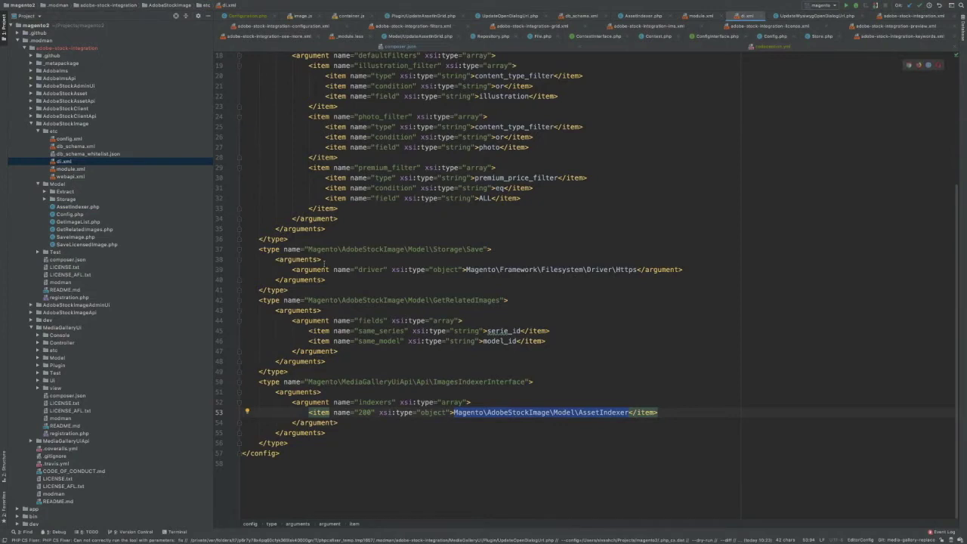
scroll(325, 261, "up", 1)
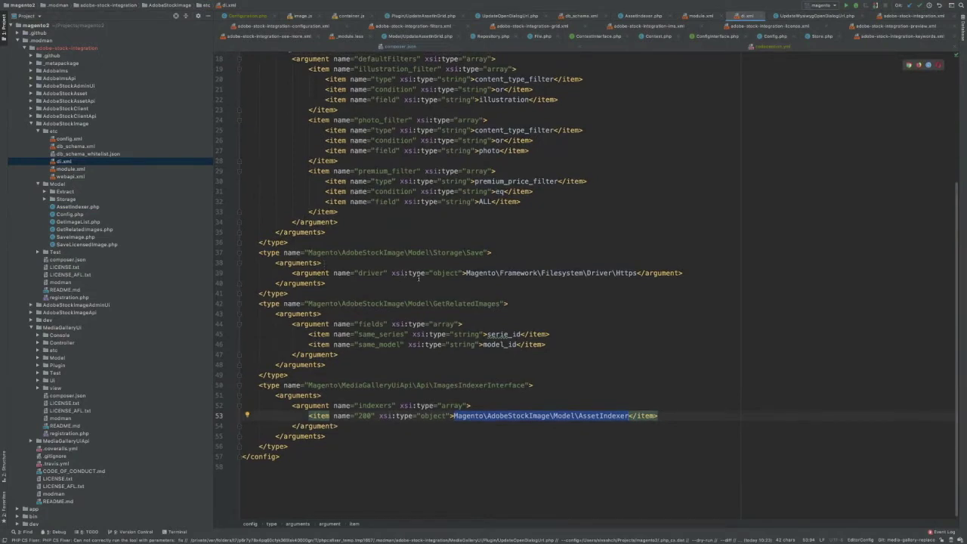
scroll(417, 278, "down", 1)
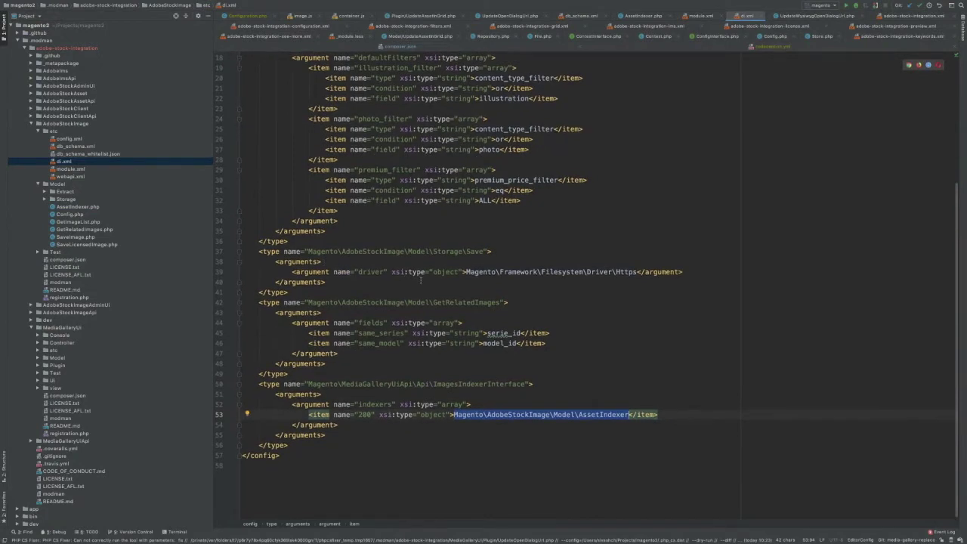
scroll(421, 280, "up", 6)
scroll(420, 282, "down", 6)
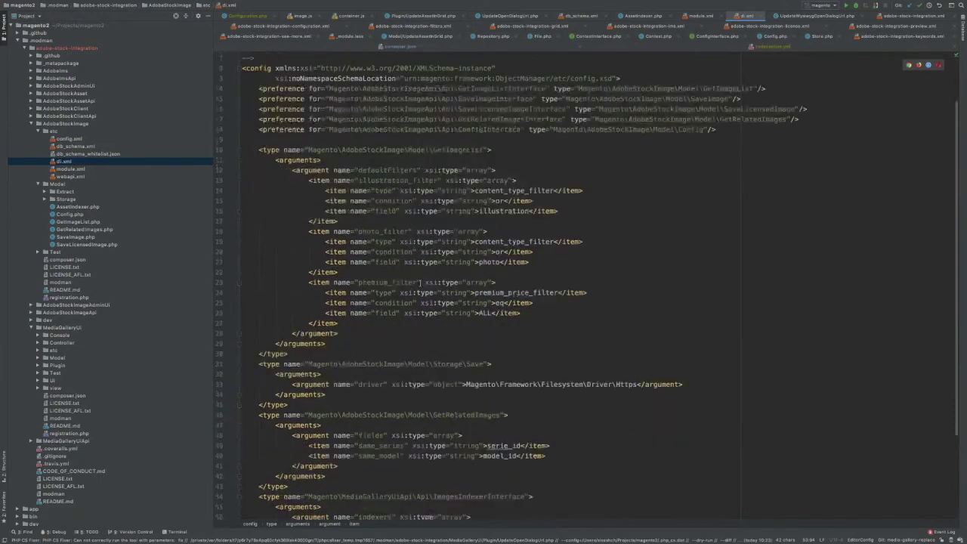
scroll(421, 282, "up", 1)
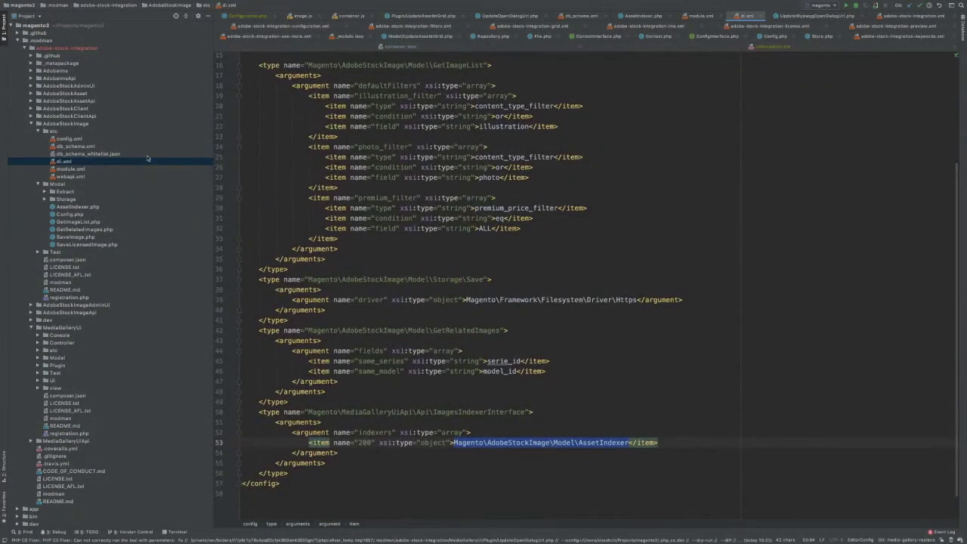
left_click(31, 124)
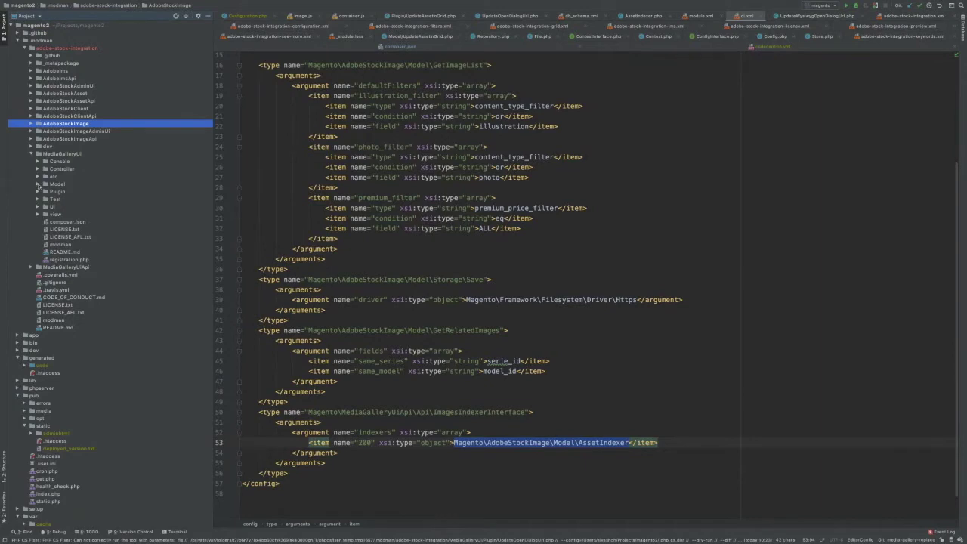
- Open MediaGalleryUi's Plugin/UpdateOpenDialogUrl.php, then switch to the browser's Media Gallery
left_click(41, 191)
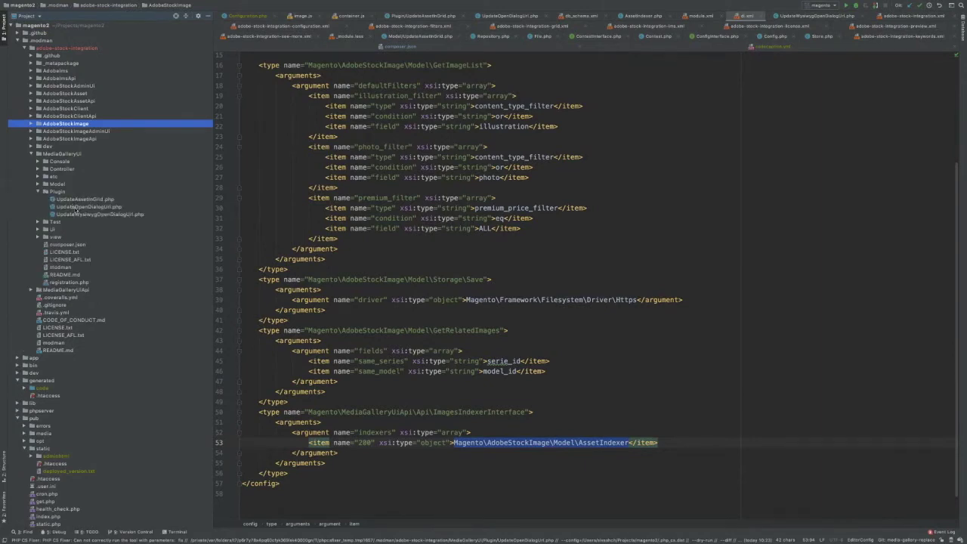
double_click(75, 207)
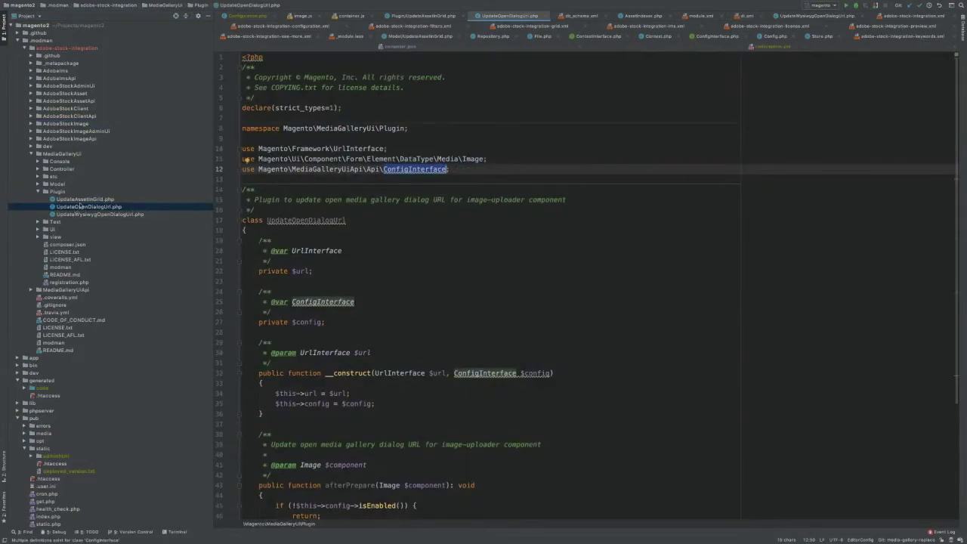
key("ctrl+Left")
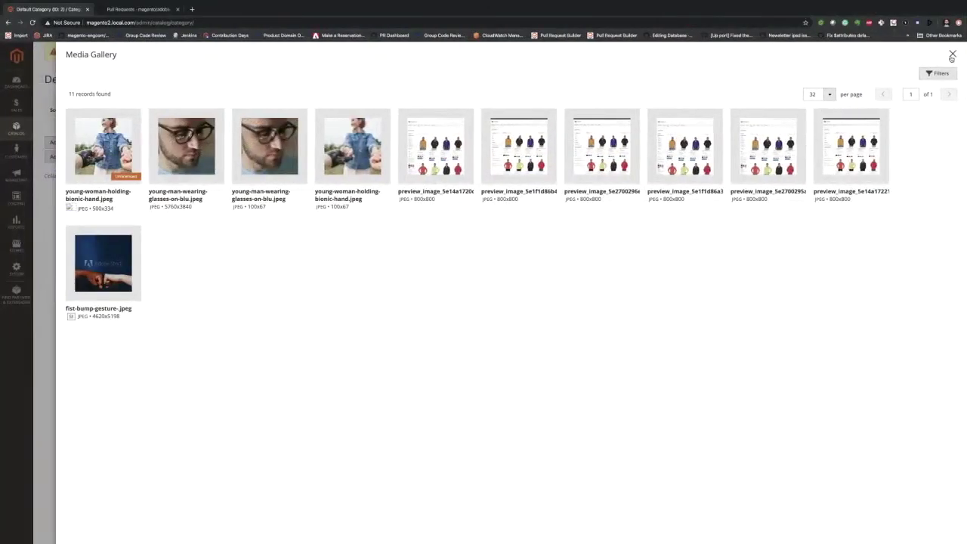
- Close the Media Gallery over the Default Category page and return to PhpStorm
key("Escape")
scroll(348, 272, "down", 2)
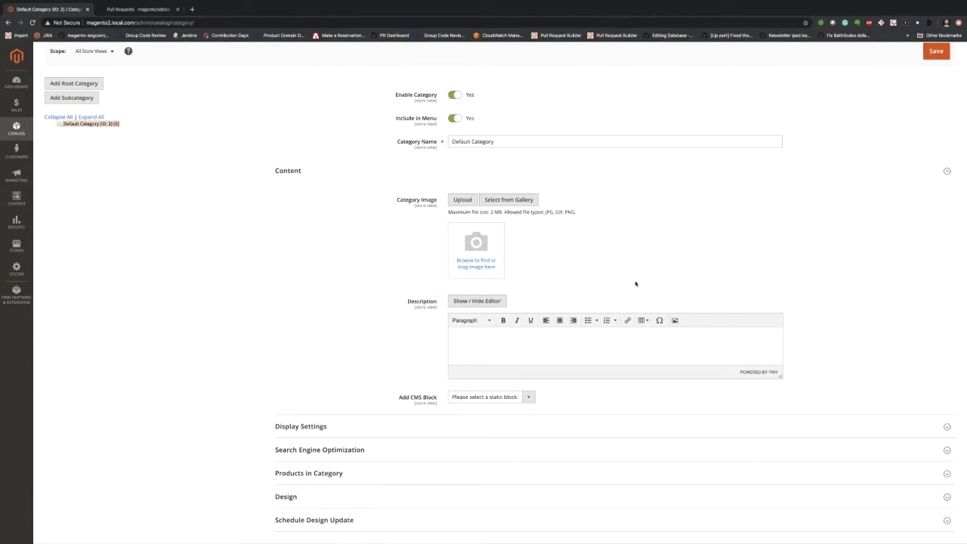
key("ctrl+Right")
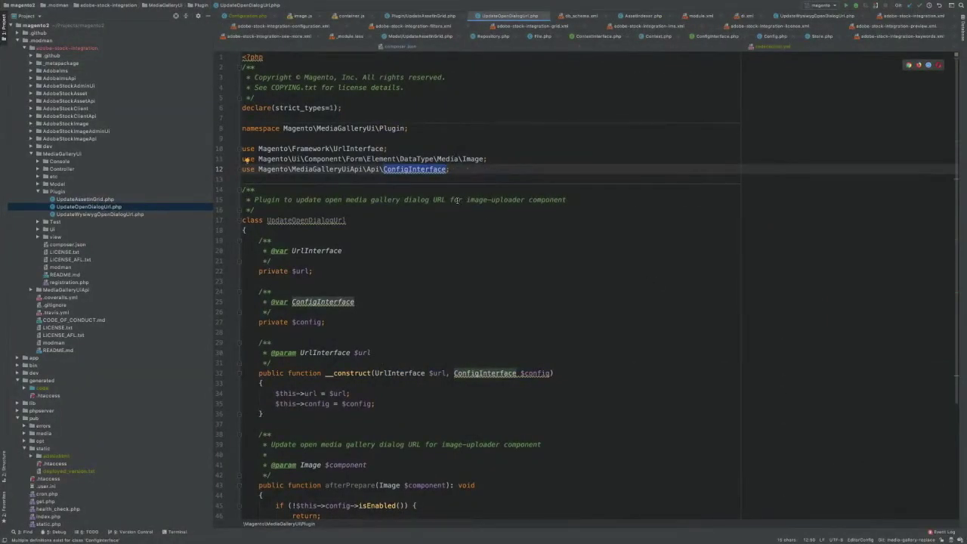
- Find and open browser.js by searching project files for 'browser'
key("super+shift+o")
type("browser")
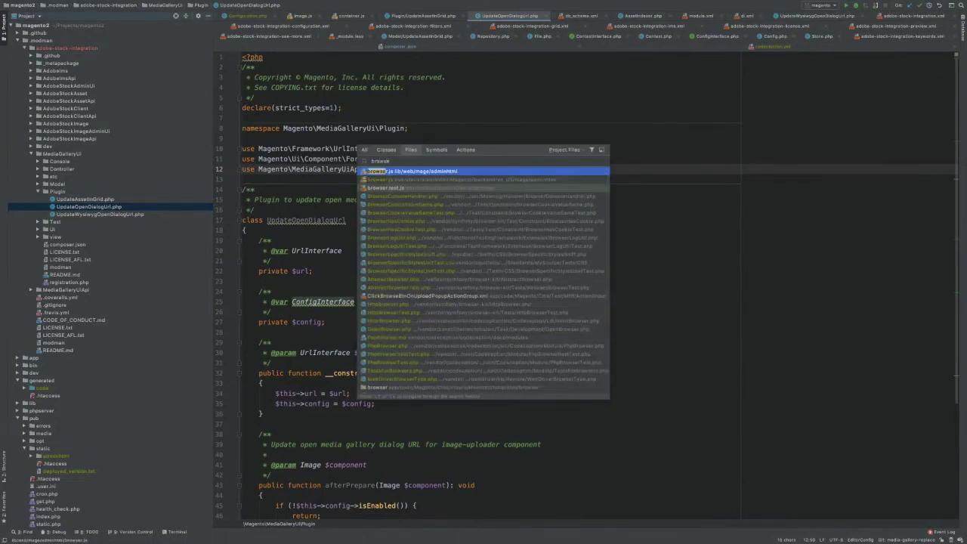
key("Return")
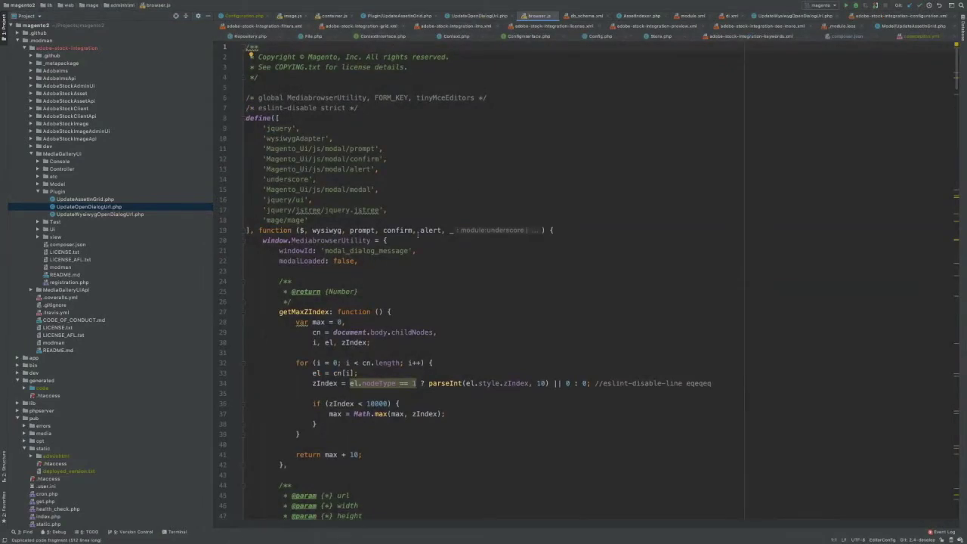
scroll(414, 236, "down", 5)
key("super+f")
key("Escape")
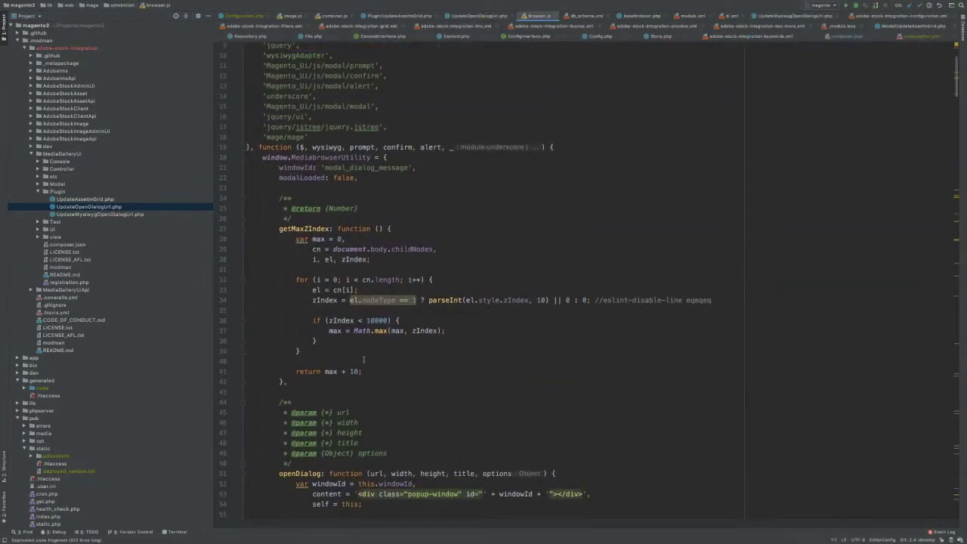
scroll(364, 360, "down", 10)
scroll(317, 226, "up", 3)
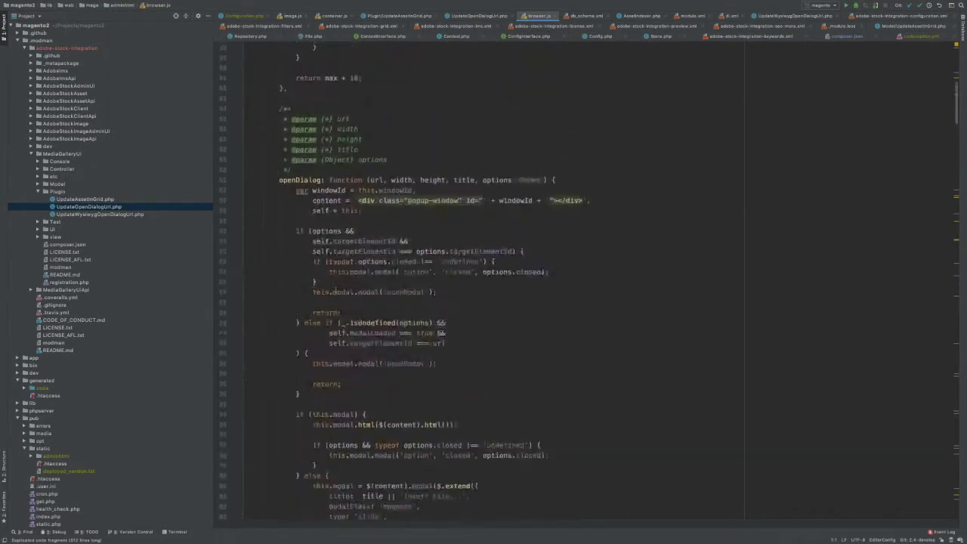
- Select the openDialog signature and its url parameter, then switch to Magento admin
left_click(279, 186)
left_click_drag(279, 186, 384, 186)
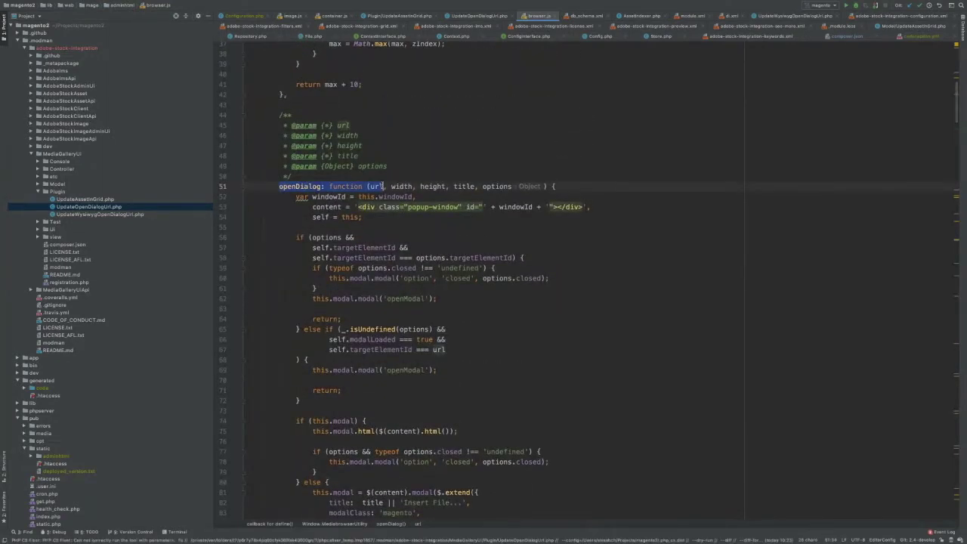
double_click(377, 186)
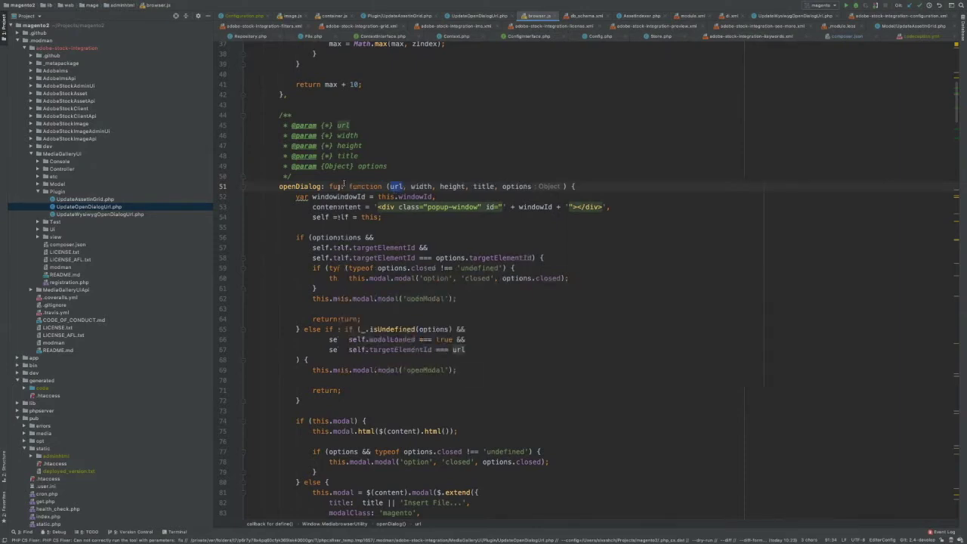
key("ctrl+Left")
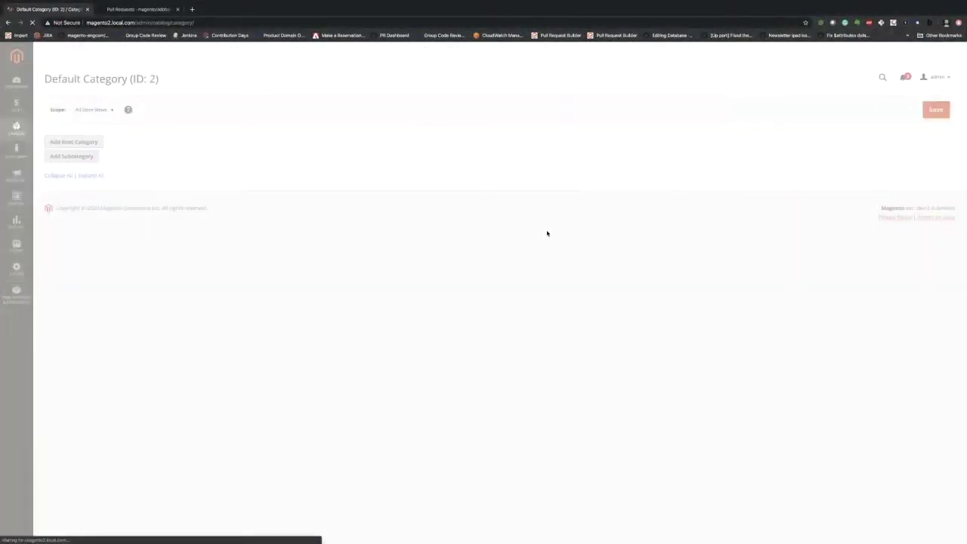
- Expand Content on the Default Category page, open Select from Gallery, then return to PhpStorm
left_click(418, 237)
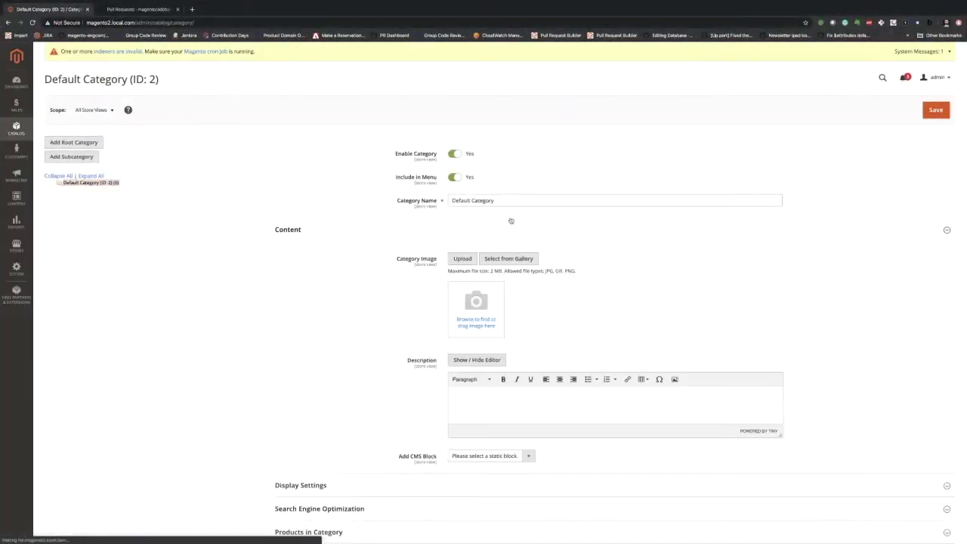
left_click(514, 258)
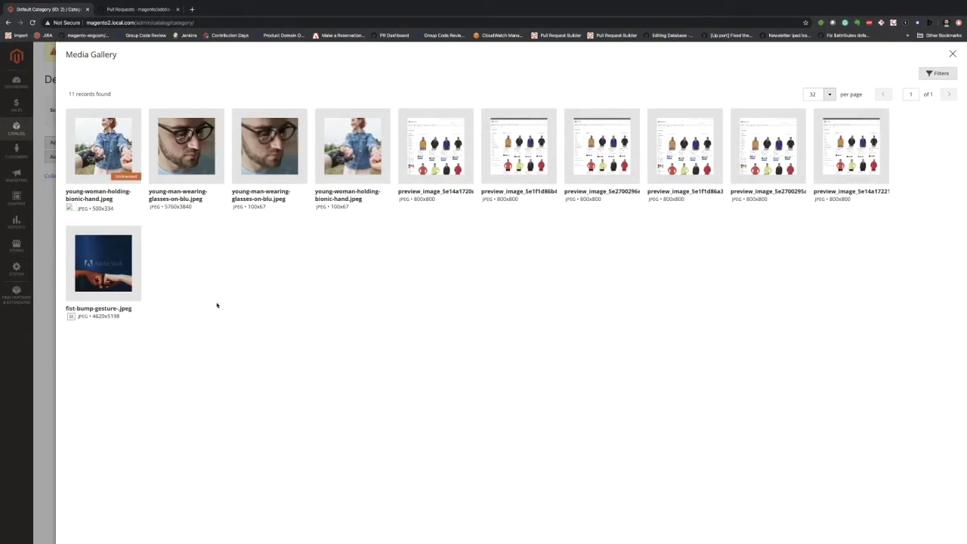
key("ctrl+Right")
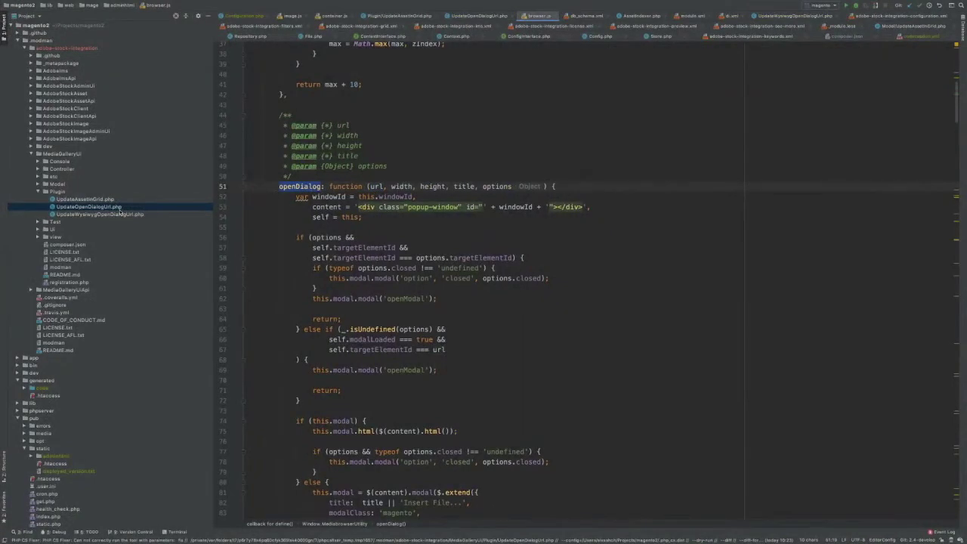
- Open UpdateOpenDialogUrl.php and inspect afterPrepare's isEnabled check and getUrl call setting openDialogUrl
double_click(377, 186)
left_click(134, 208)
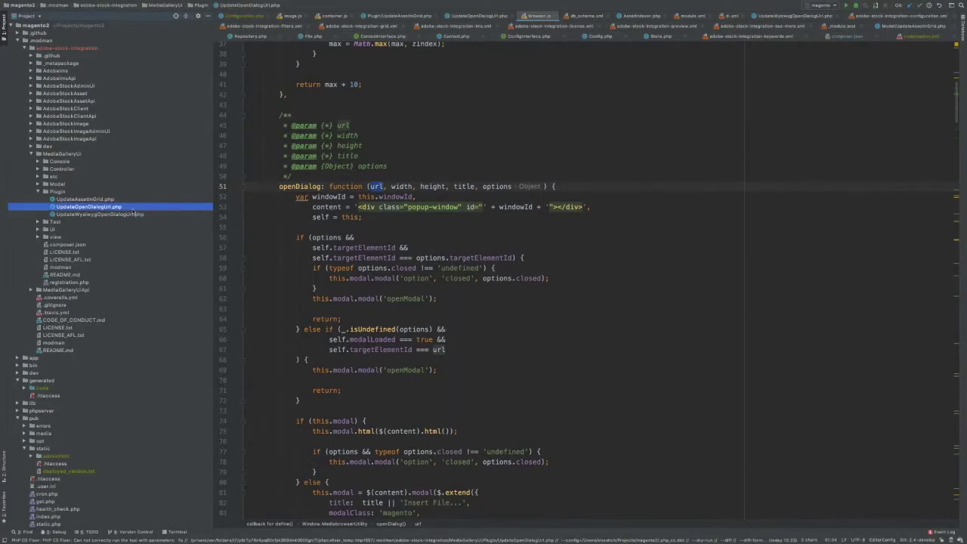
double_click(133, 207)
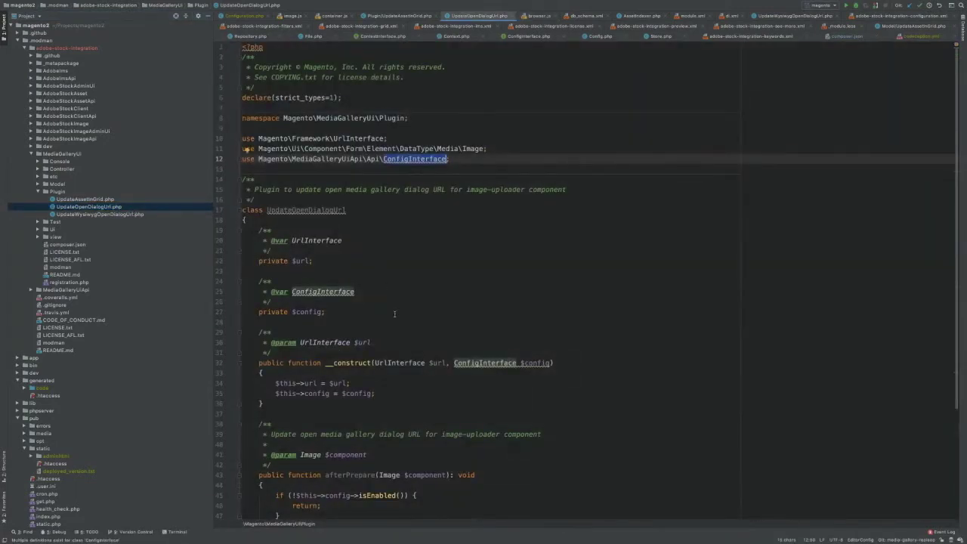
scroll(394, 314, "down", 5)
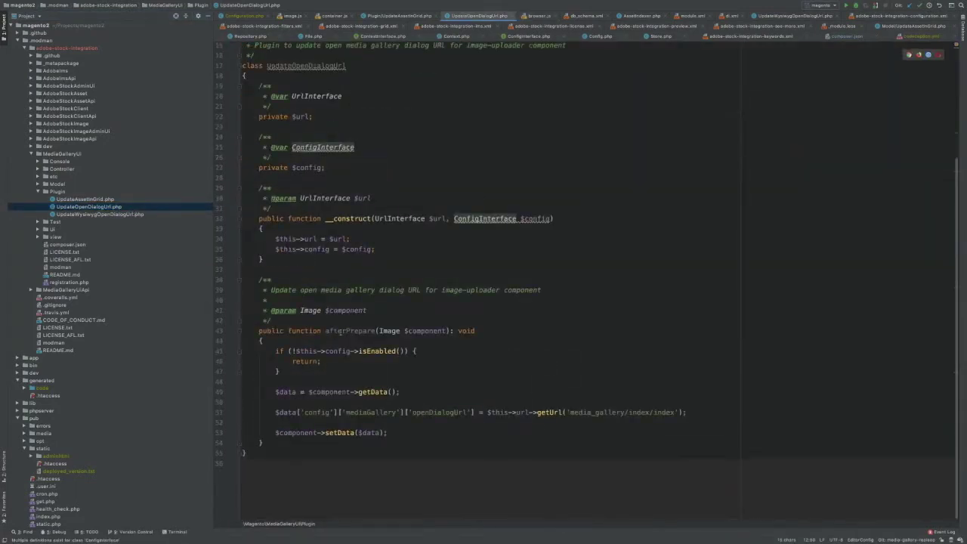
double_click(348, 331)
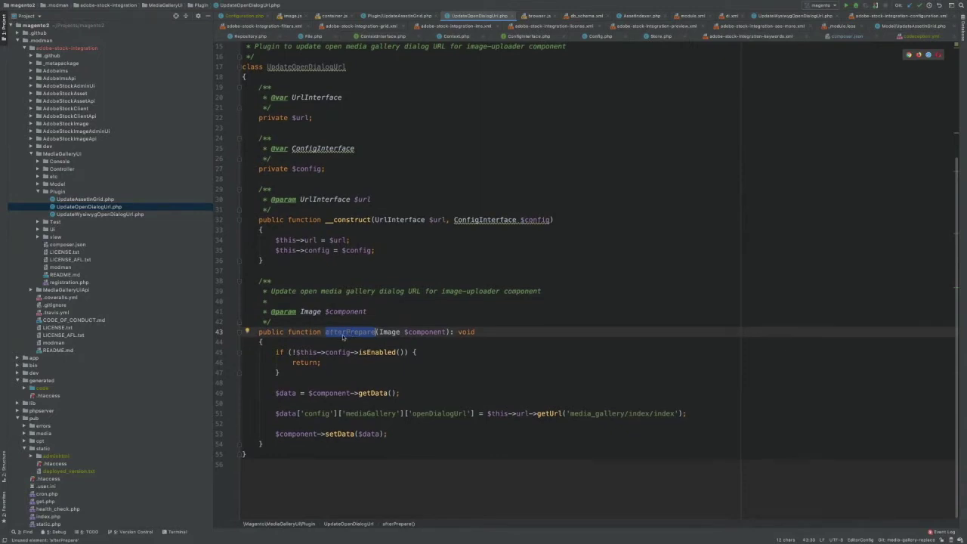
mouse_move(342, 337)
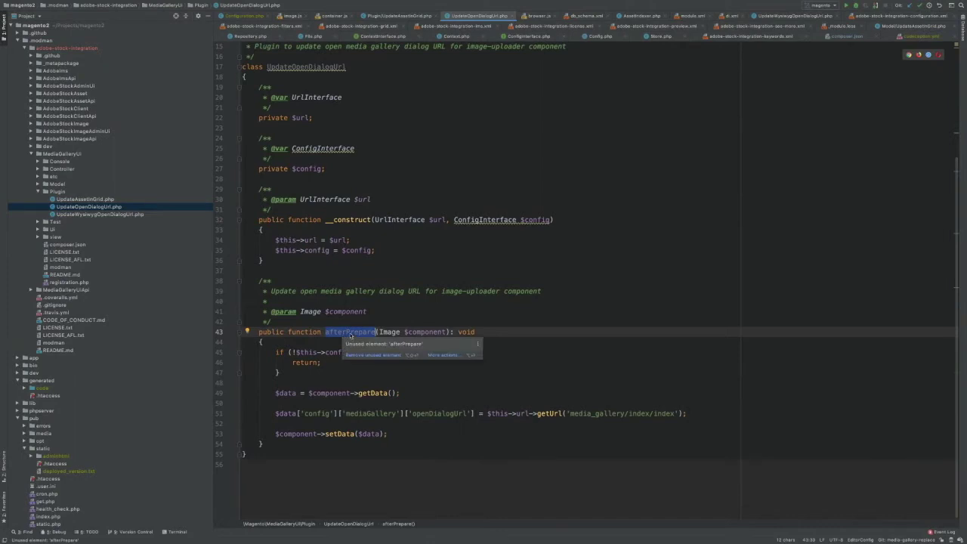
mouse_move(310, 313)
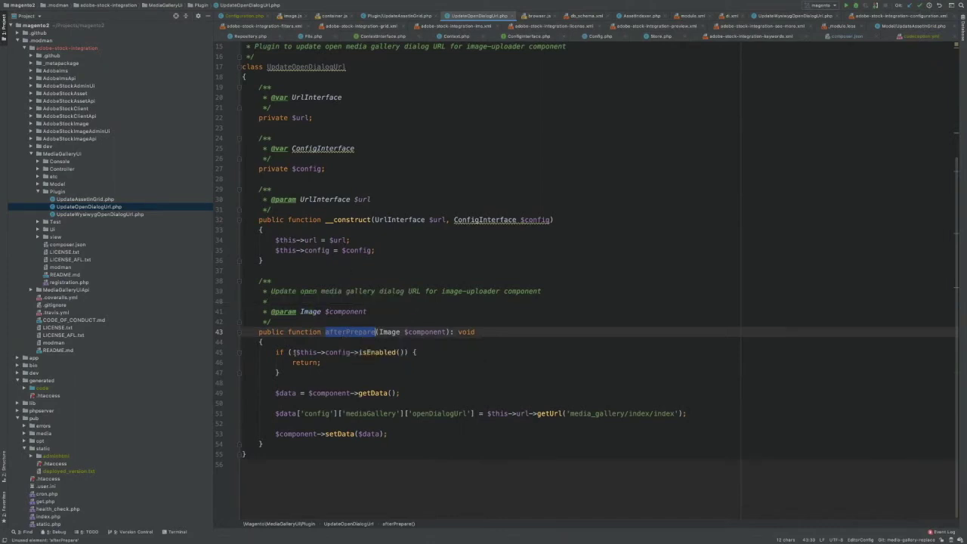
left_click_drag(276, 352, 313, 375)
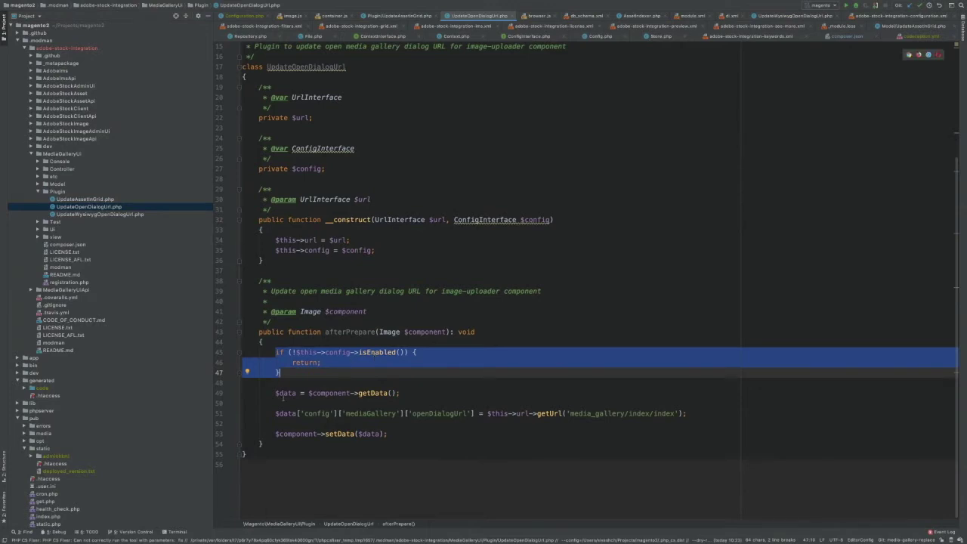
left_click_drag(687, 413, 486, 414)
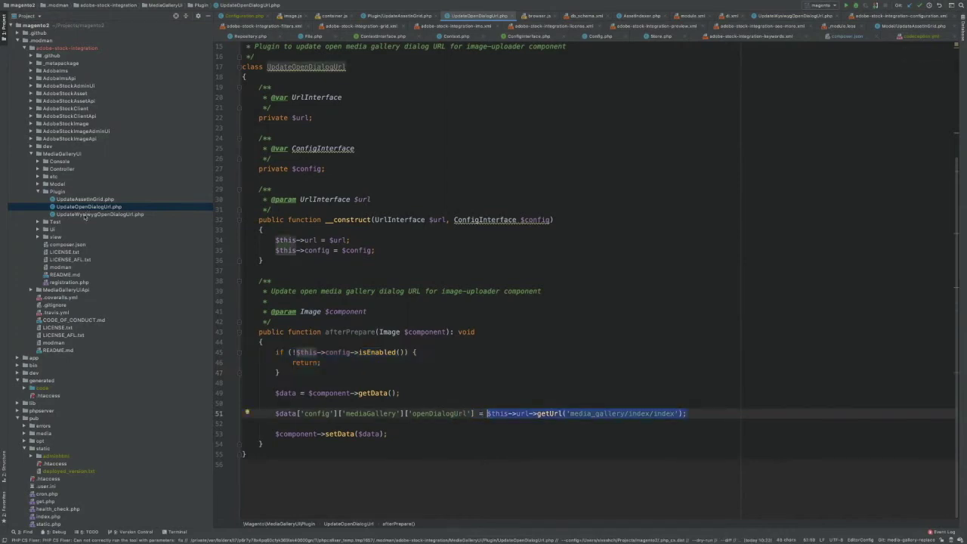
- Open UpdateWysiwygOpenDialogUrl.php and highlight the isEnabled if-block in afterGetConfig
left_click(85, 215)
double_click(85, 216)
scroll(363, 302, "down", 10)
left_click_drag(243, 310, 296, 333)
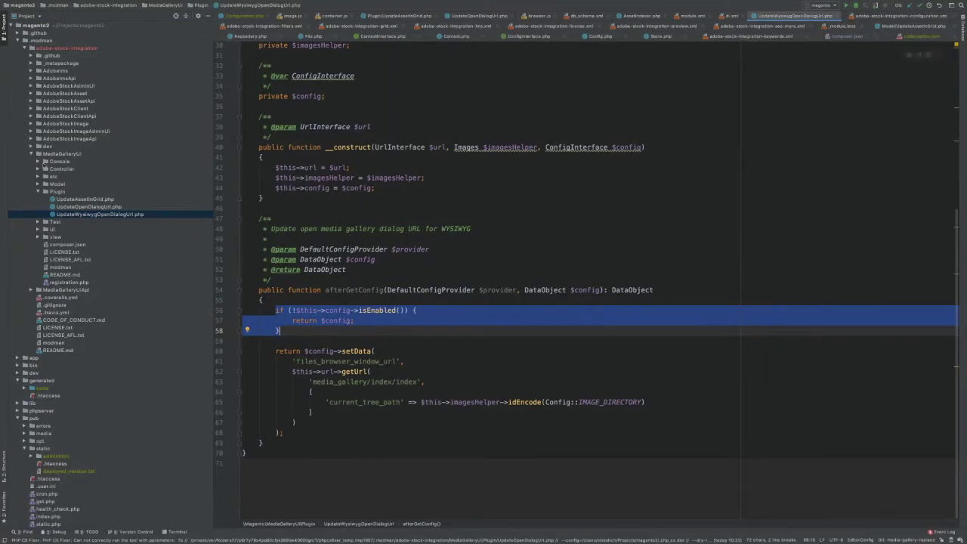
- Expand Controller > Adminhtml > Index and open the Index.php controller
left_click(37, 169)
left_click(45, 176)
left_click(52, 183)
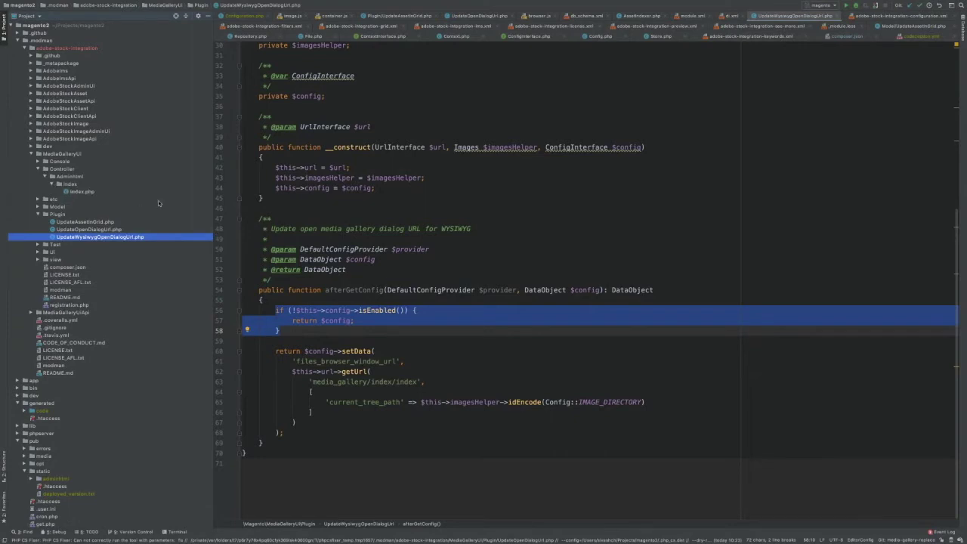
double_click(79, 191)
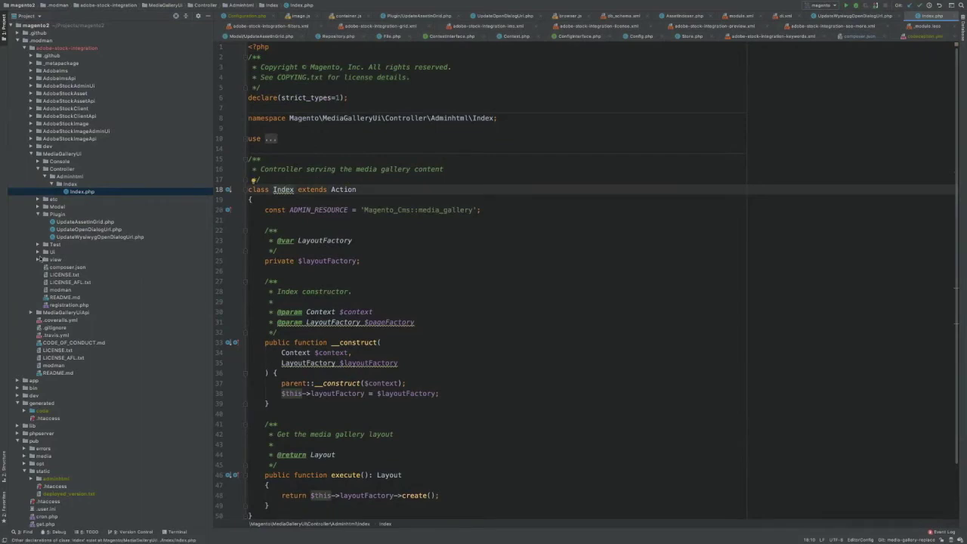
- Open media_gallery_index_index.xml from view/adminhtml/layout and inspect its root media.gallery.container block
left_click(38, 259)
left_click(44, 267)
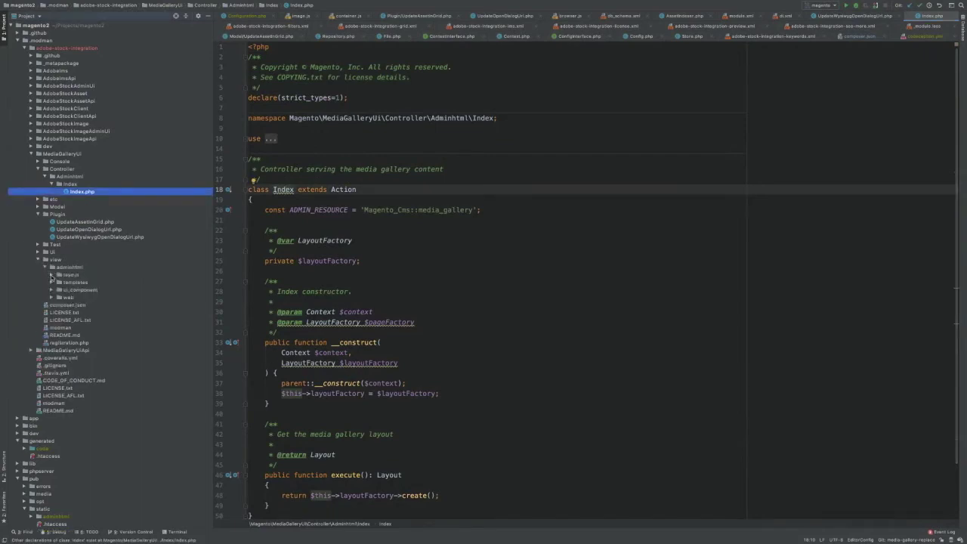
left_click(52, 275)
left_click(113, 283)
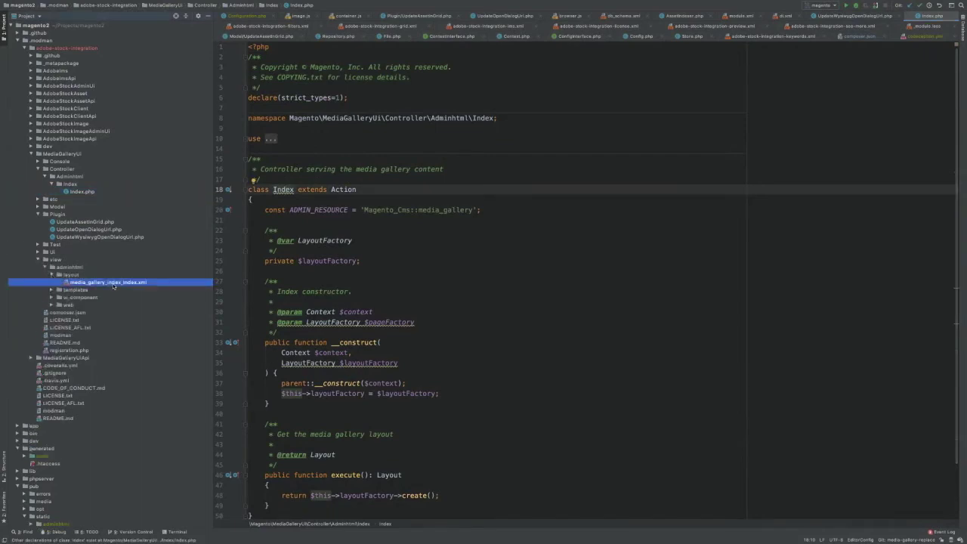
double_click(114, 283)
left_click_drag(311, 212, 208, 141)
left_click_drag(346, 139, 513, 176)
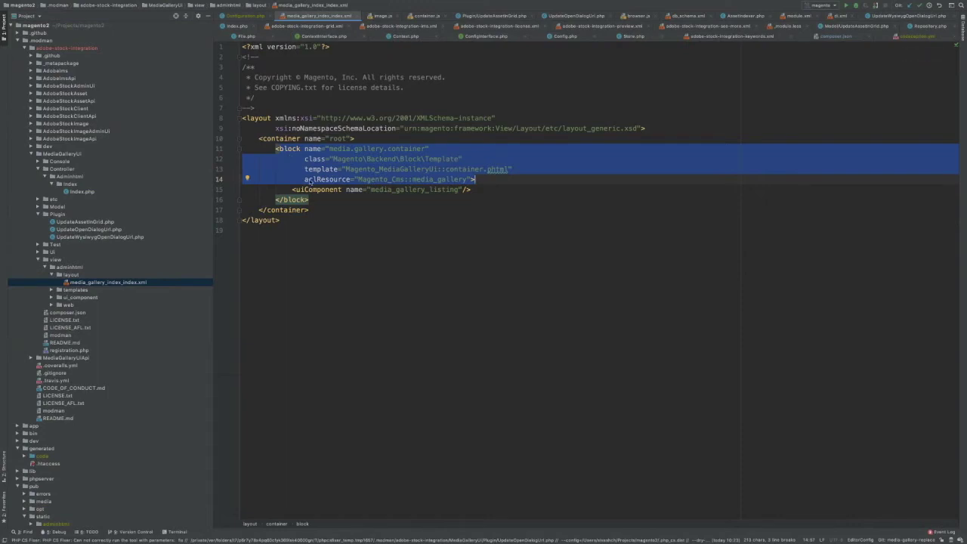
- Follow the block's template value to container.phtml and inspect its media-gallery-container div
left_click_drag(293, 190, 490, 189)
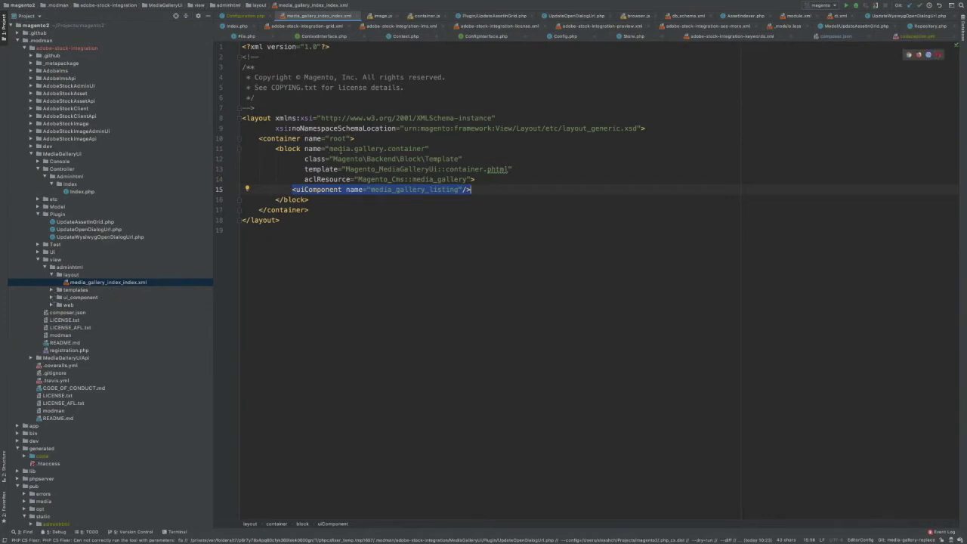
left_click_drag(509, 171, 338, 170)
left_click(51, 290)
left_click(87, 298)
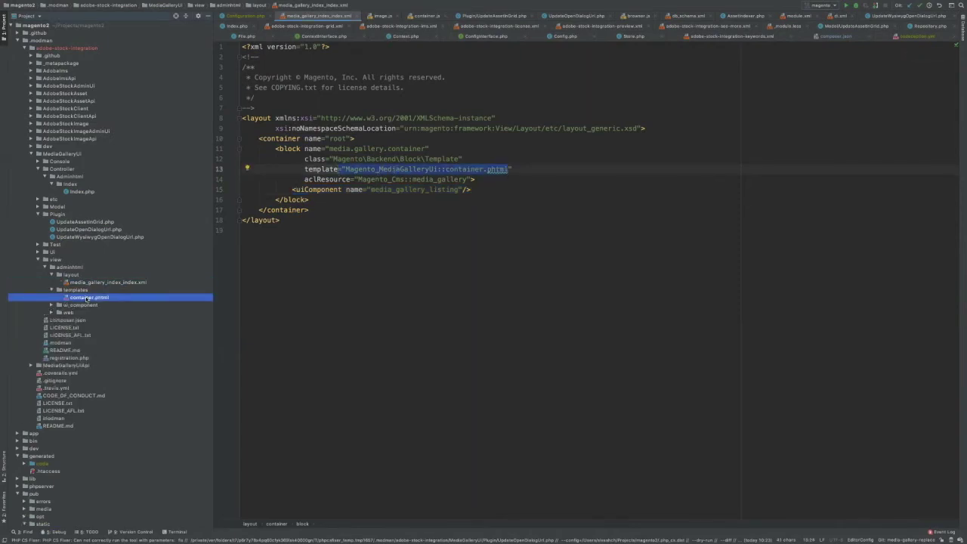
double_click(87, 297)
left_click_drag(245, 128, 267, 149)
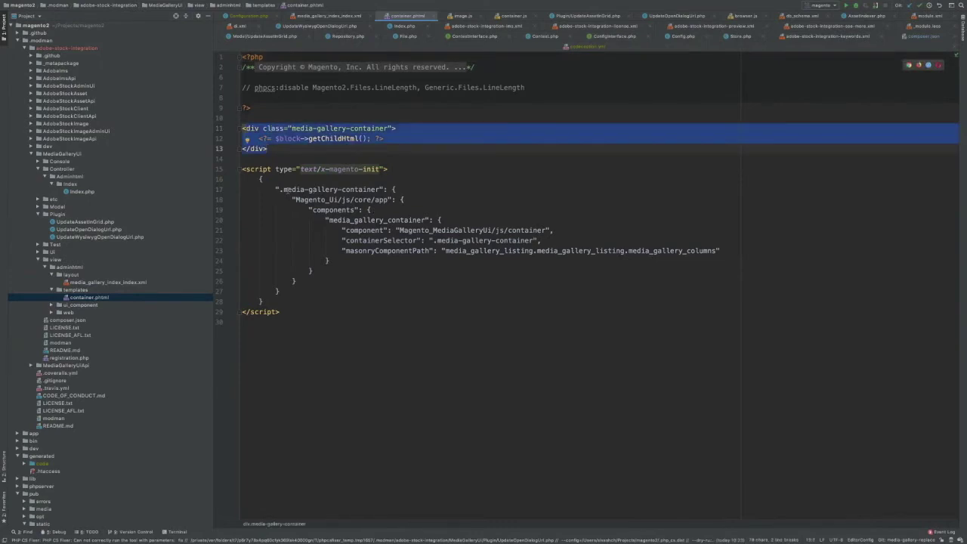
- Note container.phtml's selector and component name, then open container.js from view/adminhtml/web/js
left_click_drag(285, 190, 386, 189)
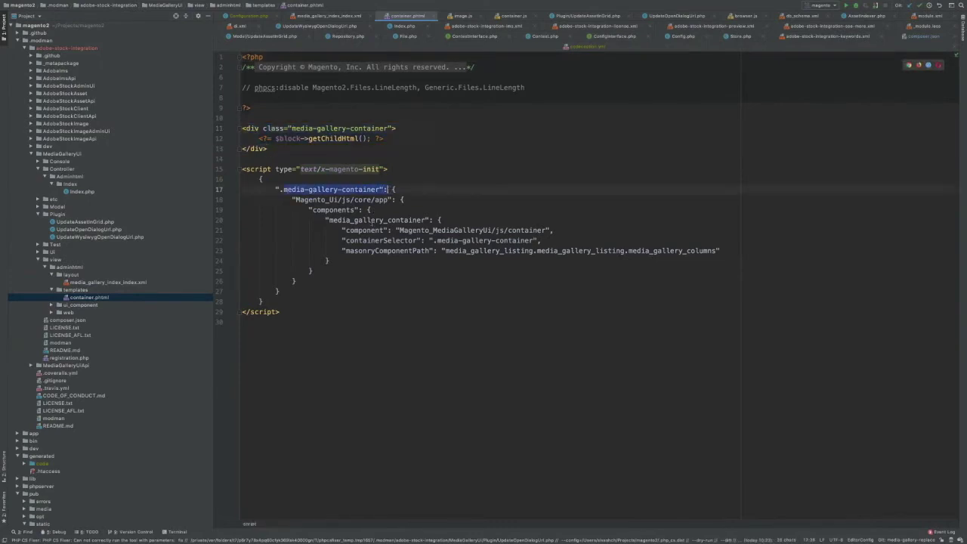
double_click(371, 220)
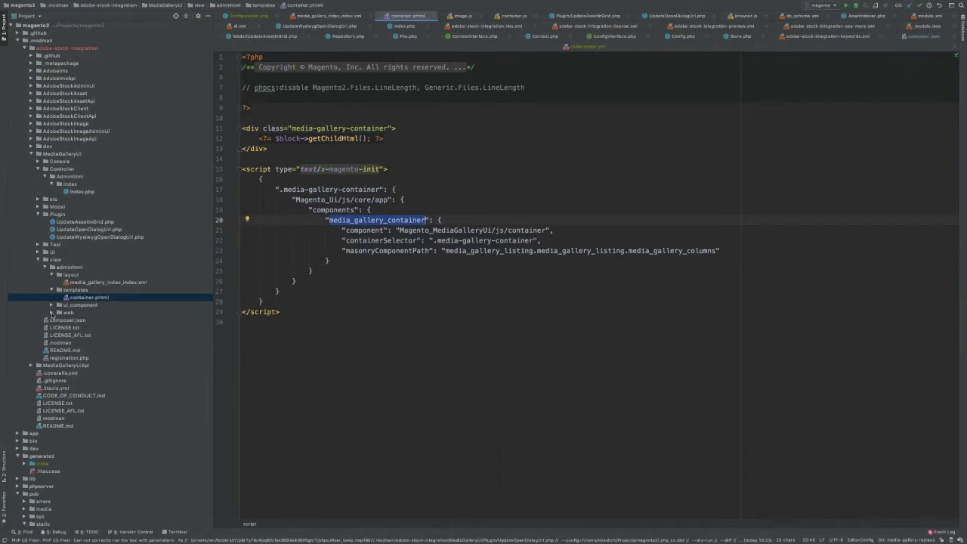
left_click(51, 312)
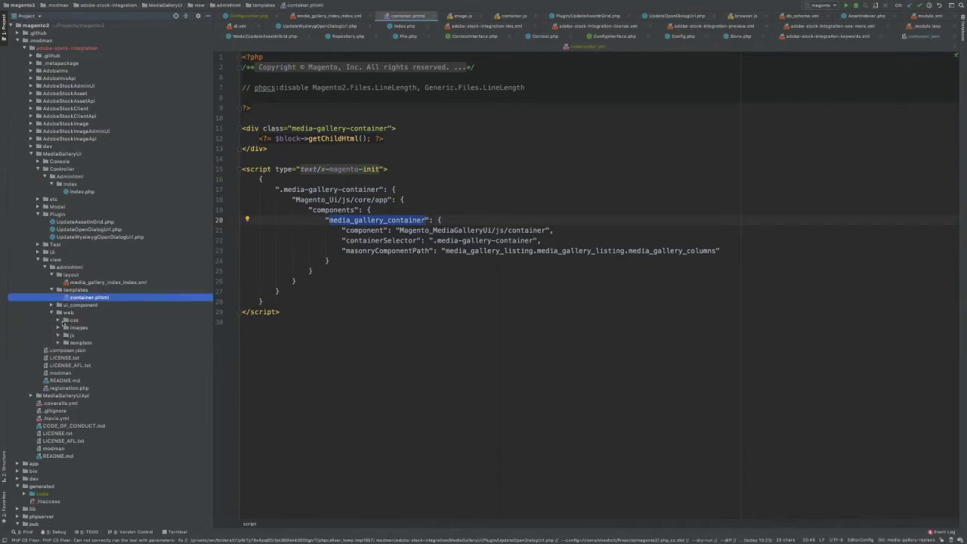
left_click(70, 335)
left_click(58, 335)
left_click(85, 351)
double_click(83, 351)
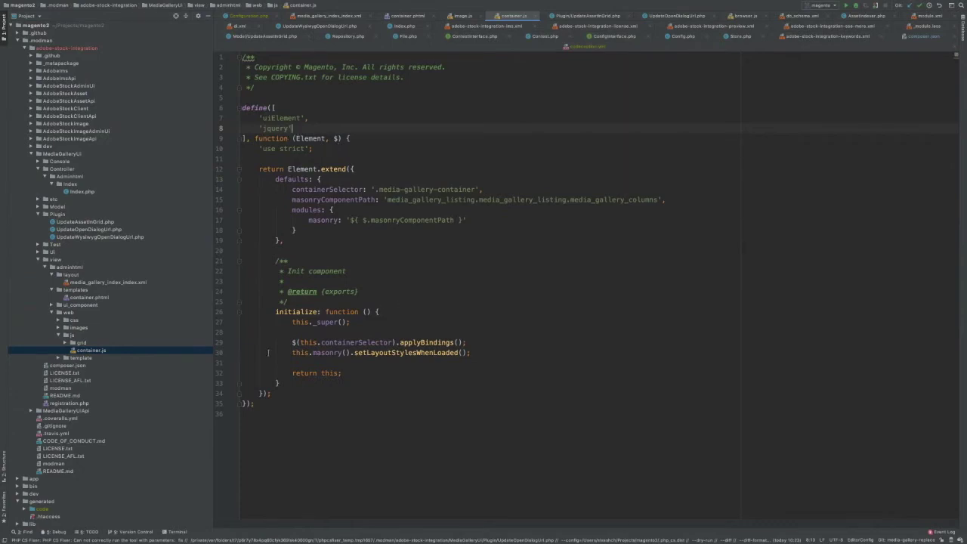
- Review container.js's masonryComponentPath default and applyBindings/masonry lines, then return to the browser
left_click(308, 199)
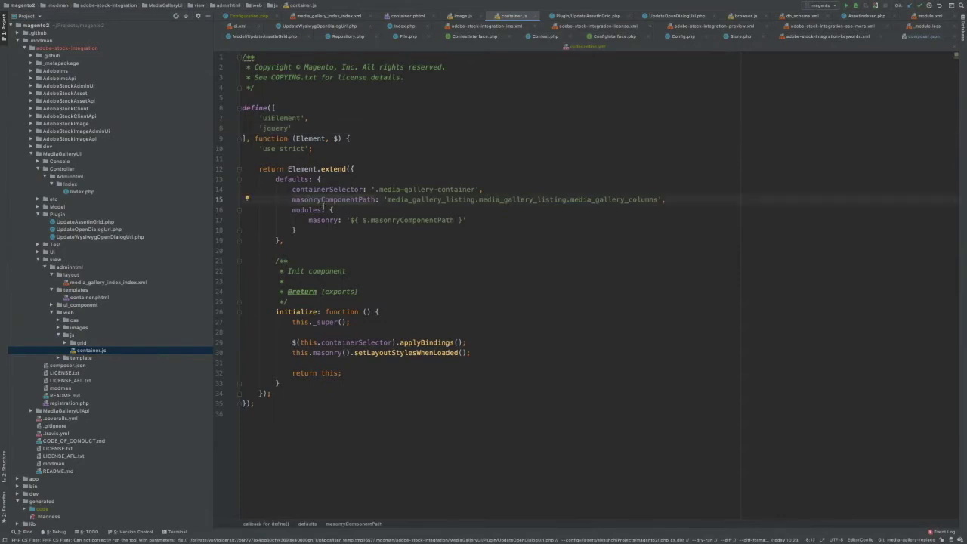
left_click_drag(296, 343, 504, 351)
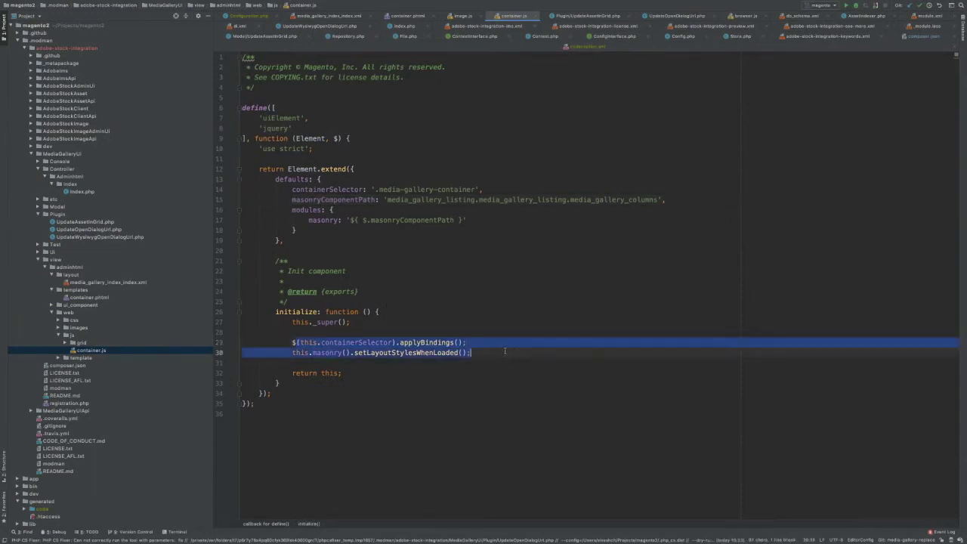
left_click(446, 291)
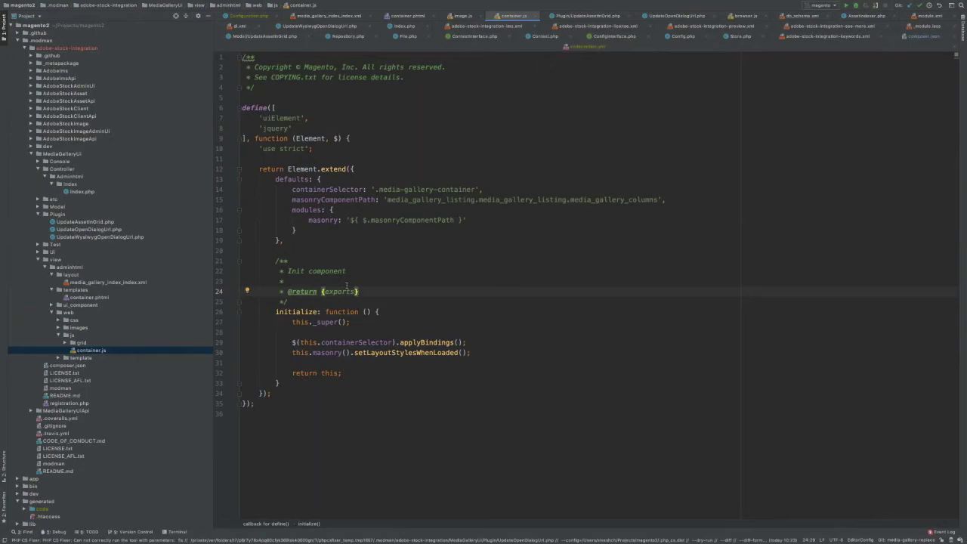
key("ctrl+Left")
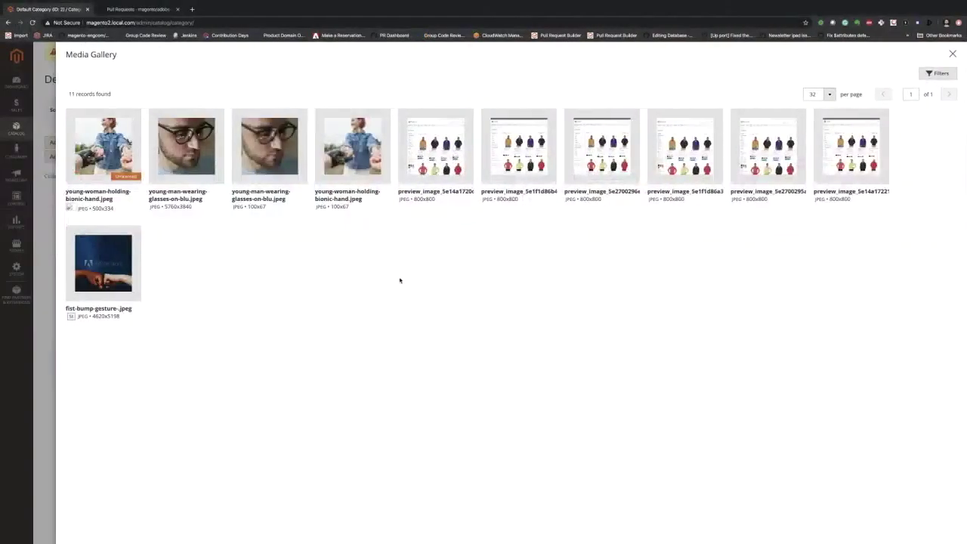
- From the closed pull requests list, open PR #898 'The Uploaded Date filter…' in a new tab
left_click(138, 10)
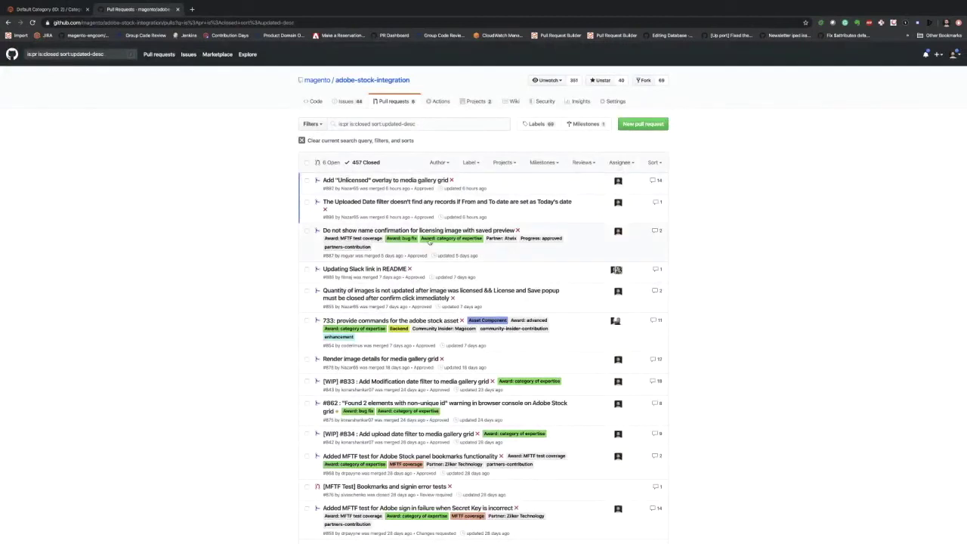
mouse_move(420, 203)
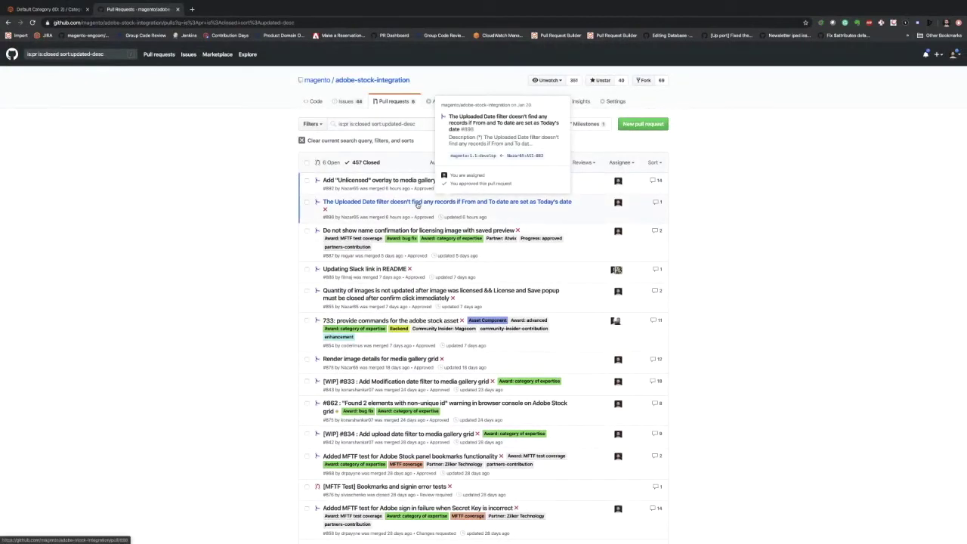
mouse_move(361, 235)
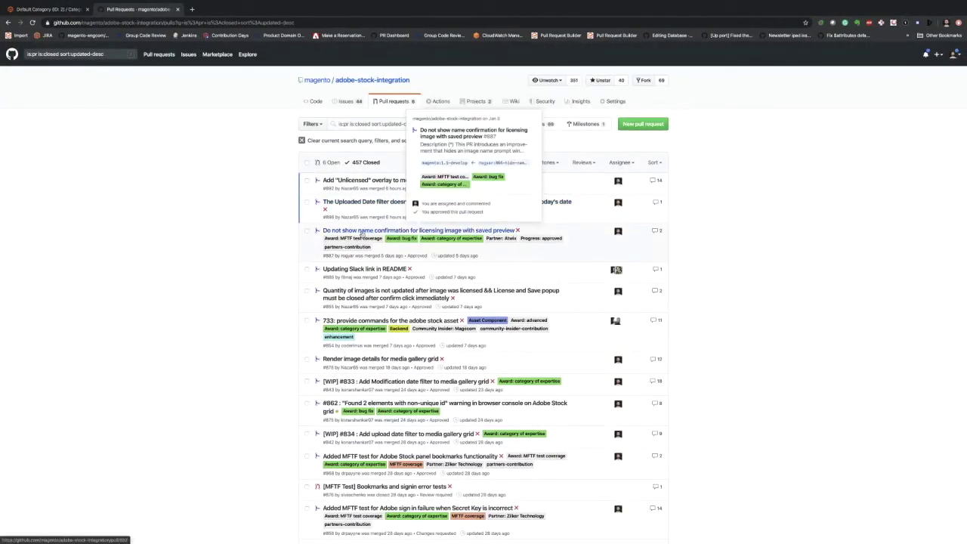
middle_click(373, 207)
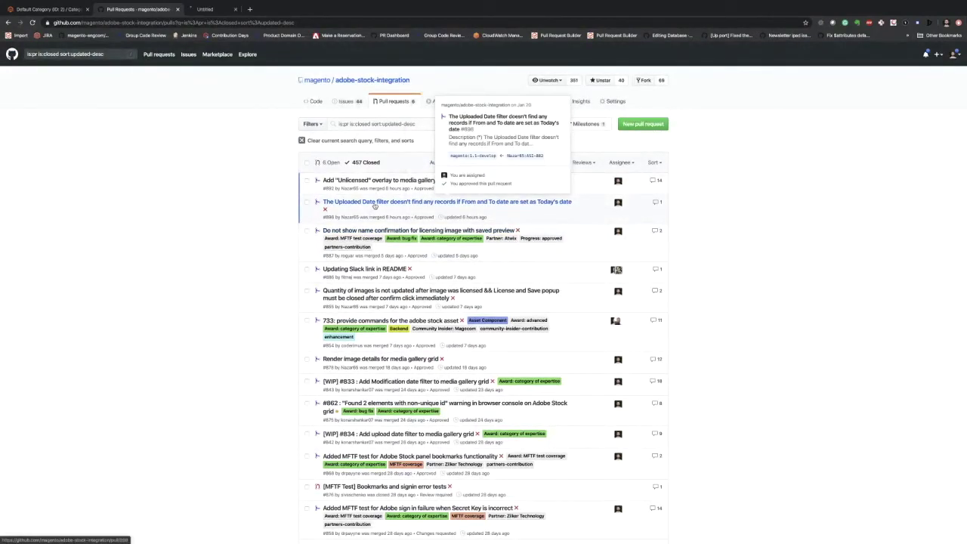
left_click(224, 9)
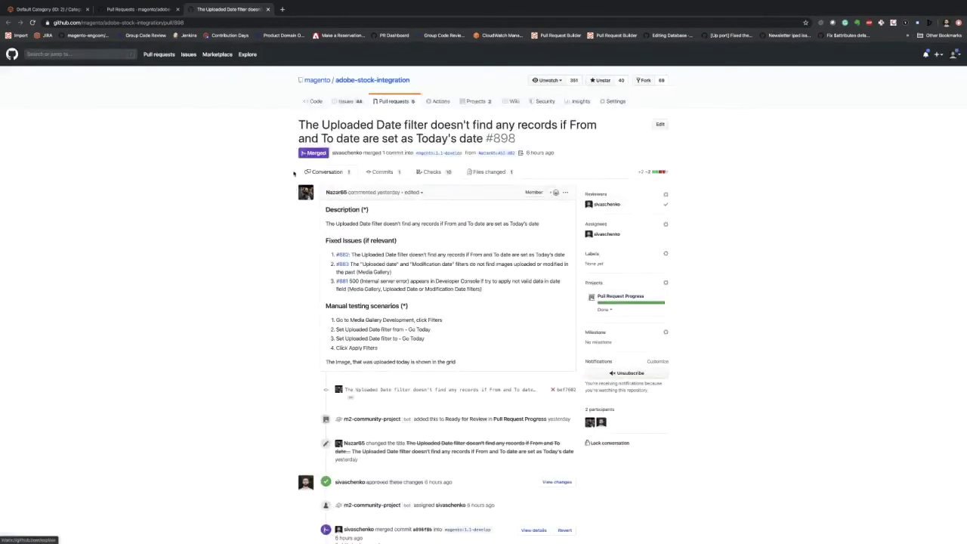
- In PR #898's Files changed diff, compare Date and DateRange and copy Magento\Ui\Component\Filters\Type\DateRange
left_click(489, 172)
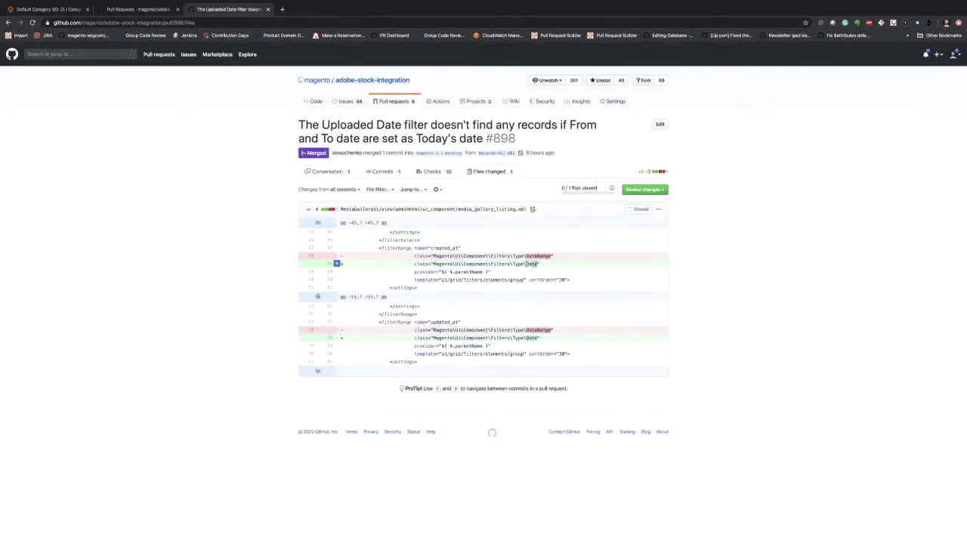
double_click(528, 263)
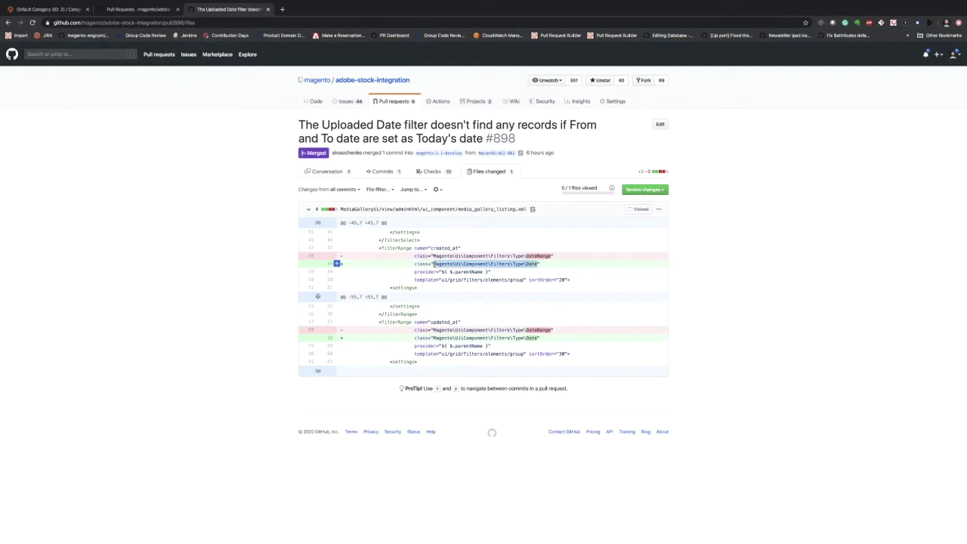
left_click(536, 263)
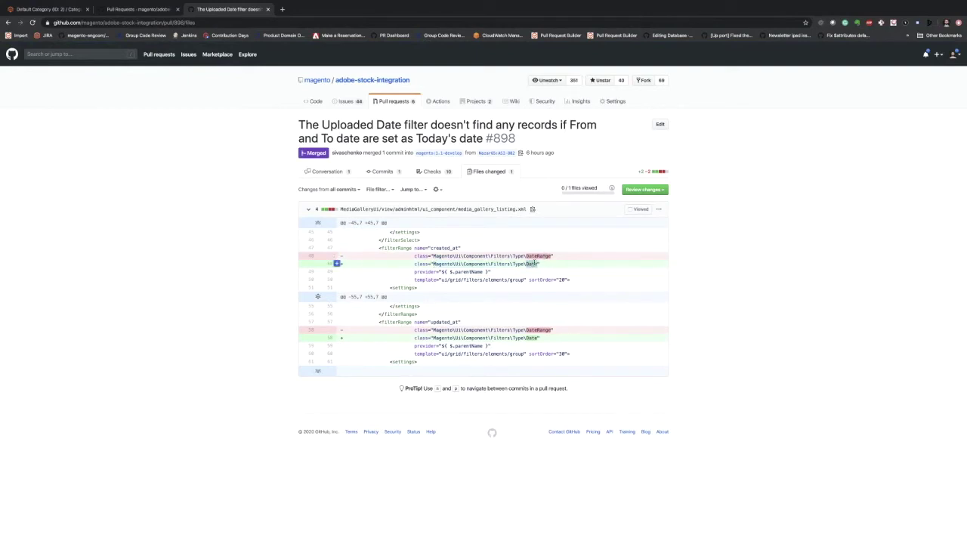
double_click(539, 256)
left_click_drag(413, 264, 546, 266)
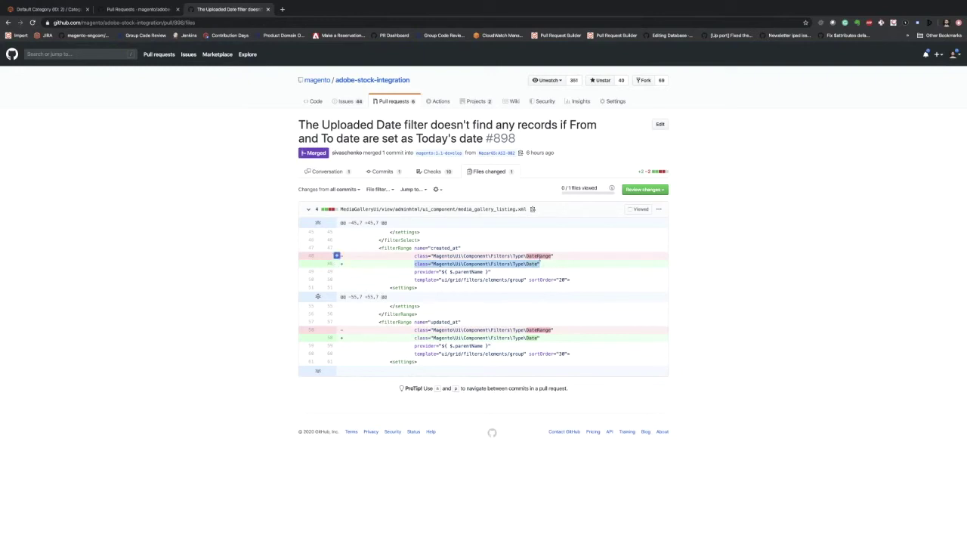
left_click_drag(554, 256, 433, 256)
key("super+c")
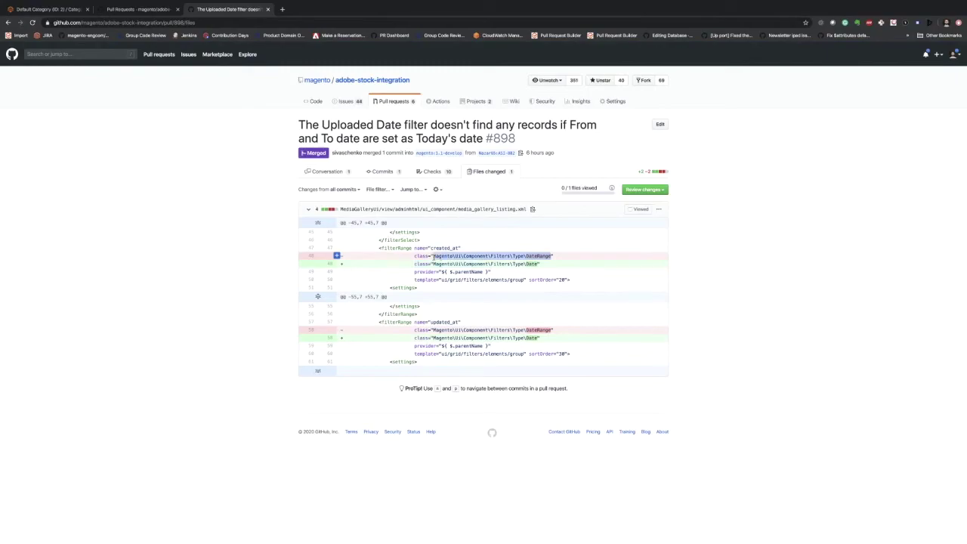
key("ctrl+Right")
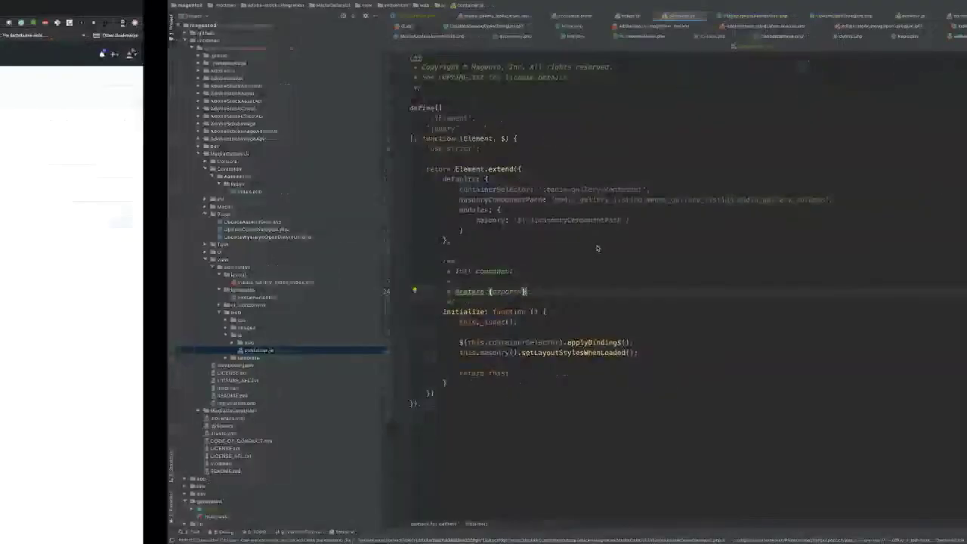
- Open DateRange.php in PhpStorm by searching the pasted class path
key("super+shift+o")
key("super+v")
key("Return")
scroll(444, 240, "down", 6)
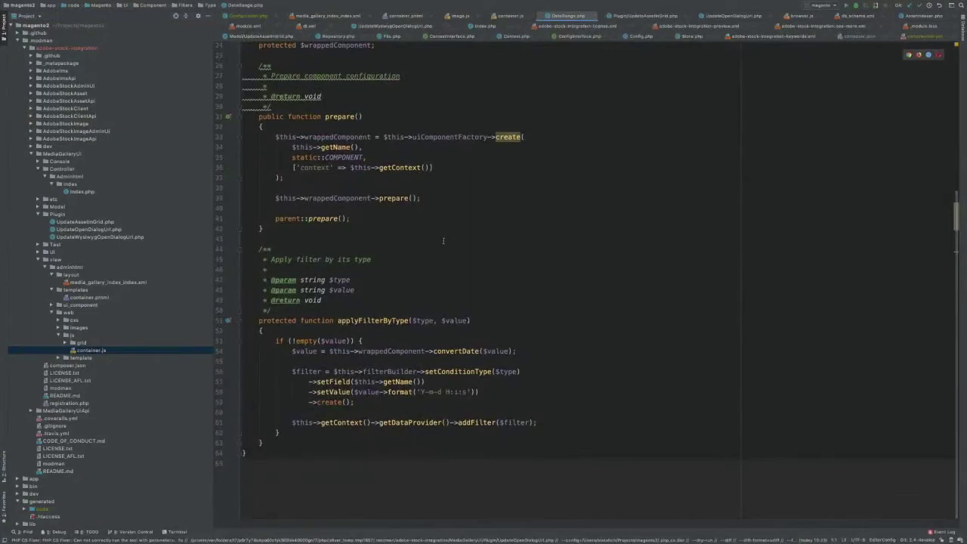
scroll(443, 241, "up", 5)
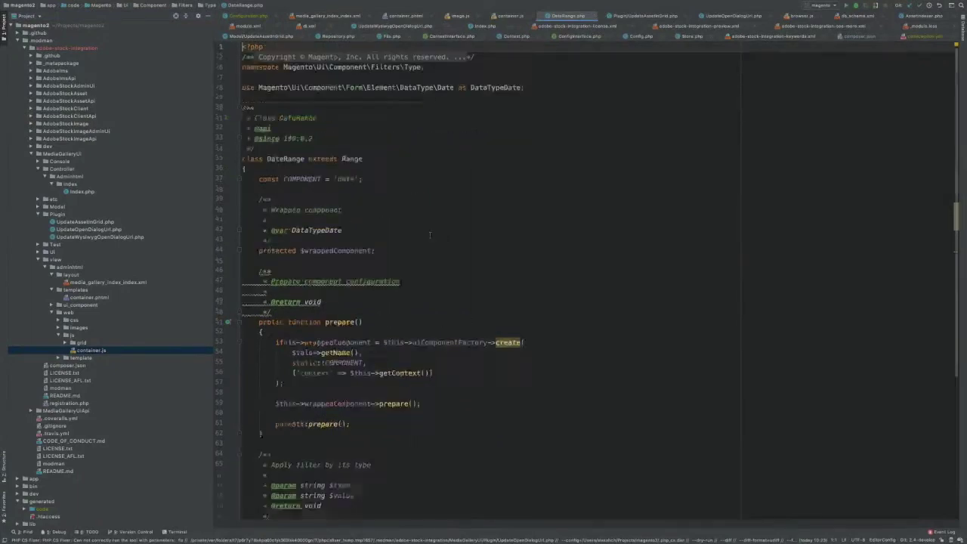
- Shorten the class search query to open the Date.php filter class
key("super+shift+o")
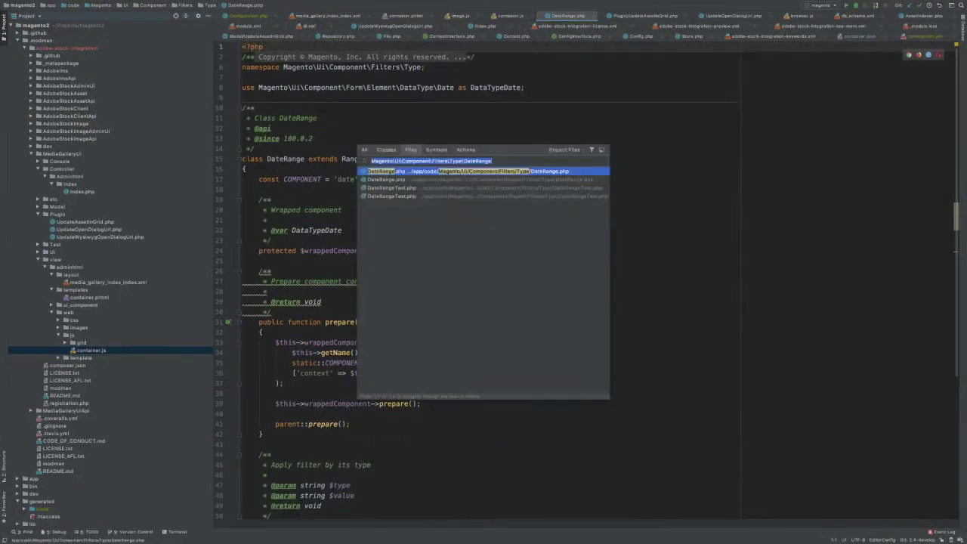
key("Right")
key("BackSpace")
key("BackSpace")
key("BackSpace")
key("BackSpace")
key("BackSpace")
key("Return")
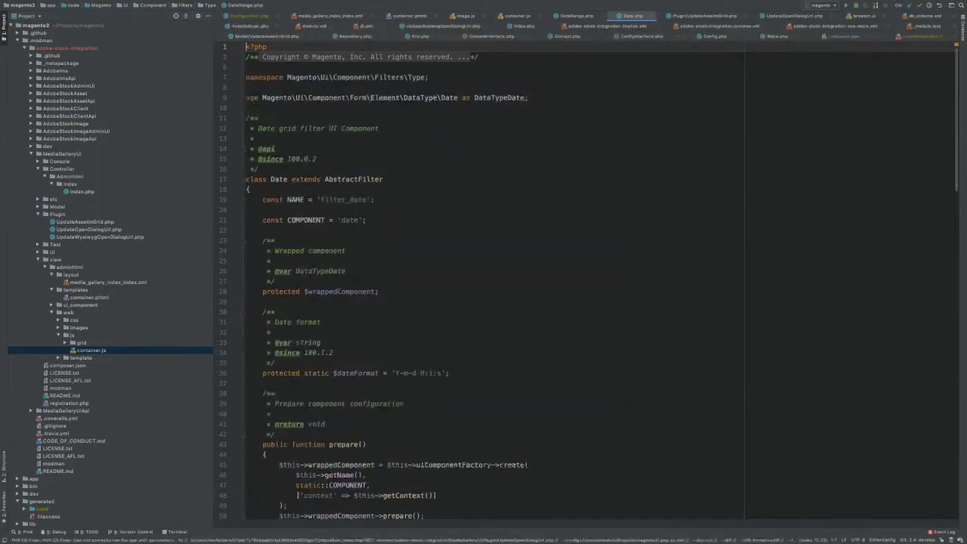
scroll(492, 231, "down", 6)
scroll(491, 231, "down", 5)
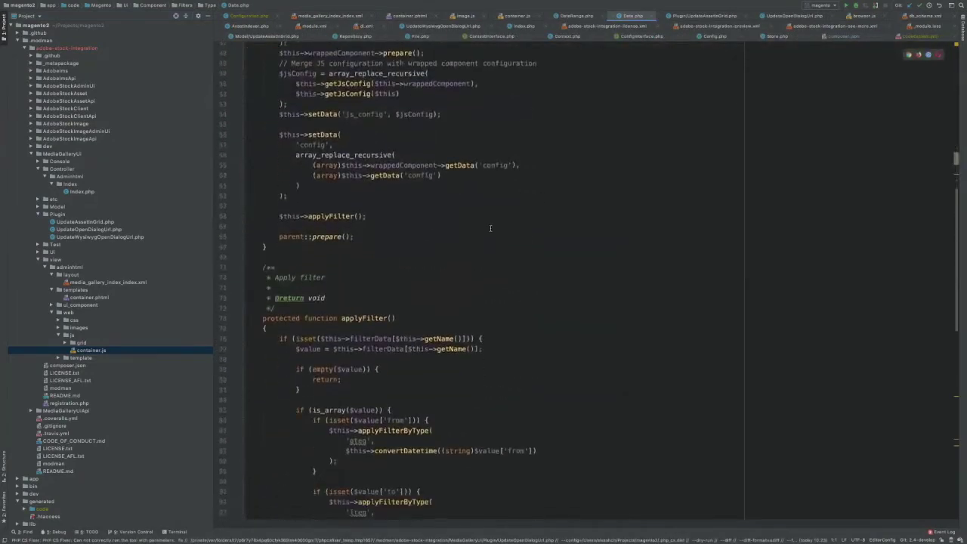
- Inspect Date's applyFilter from/to bound checks, then return to the browser's closed PR list
left_click(389, 257)
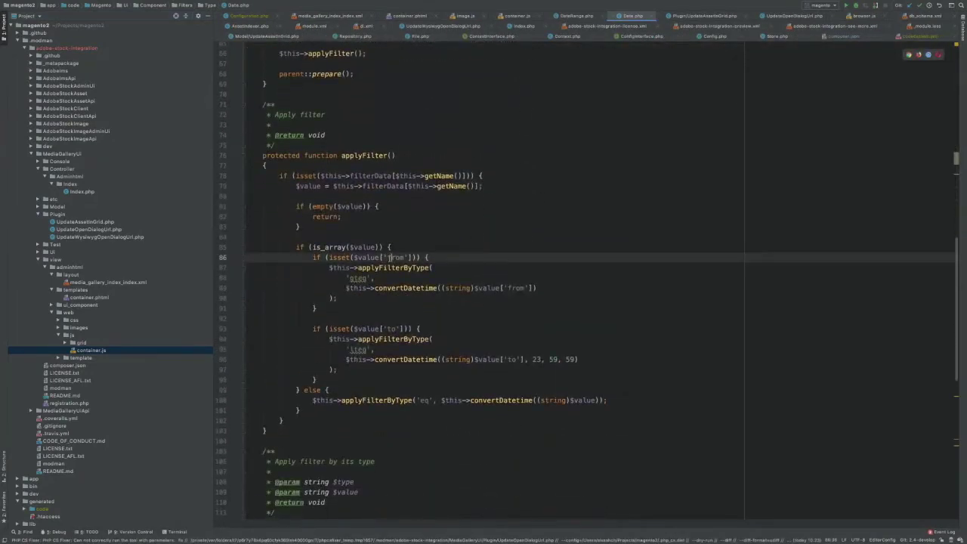
double_click(392, 328)
scroll(406, 305, "up", 1)
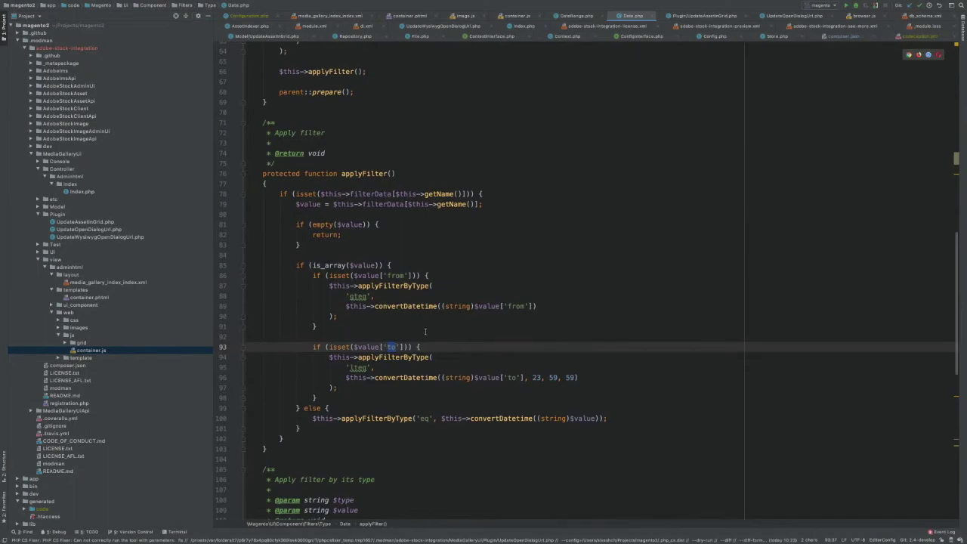
scroll(425, 331, "up", 1)
scroll(423, 331, "down", 4)
scroll(421, 330, "up", 6)
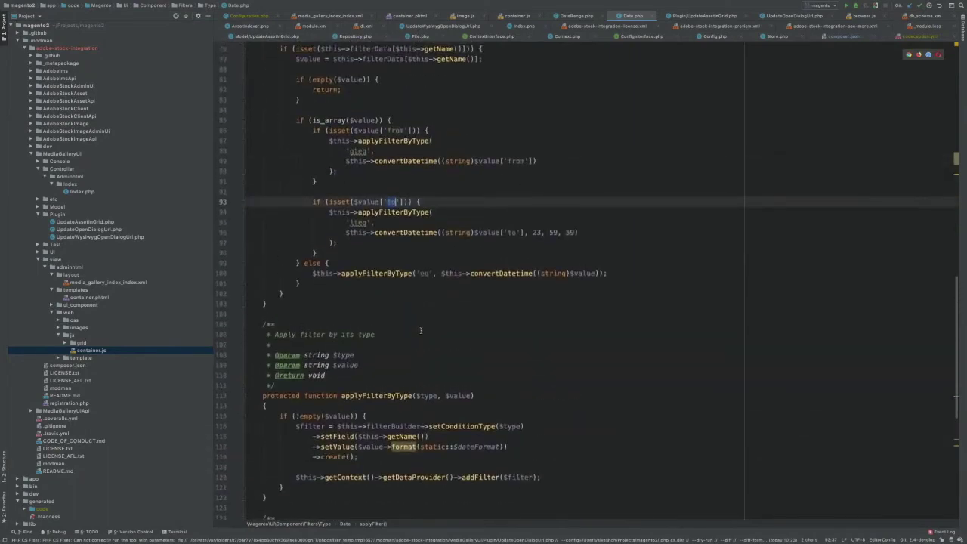
scroll(420, 331, "up", 10)
left_click(273, 180)
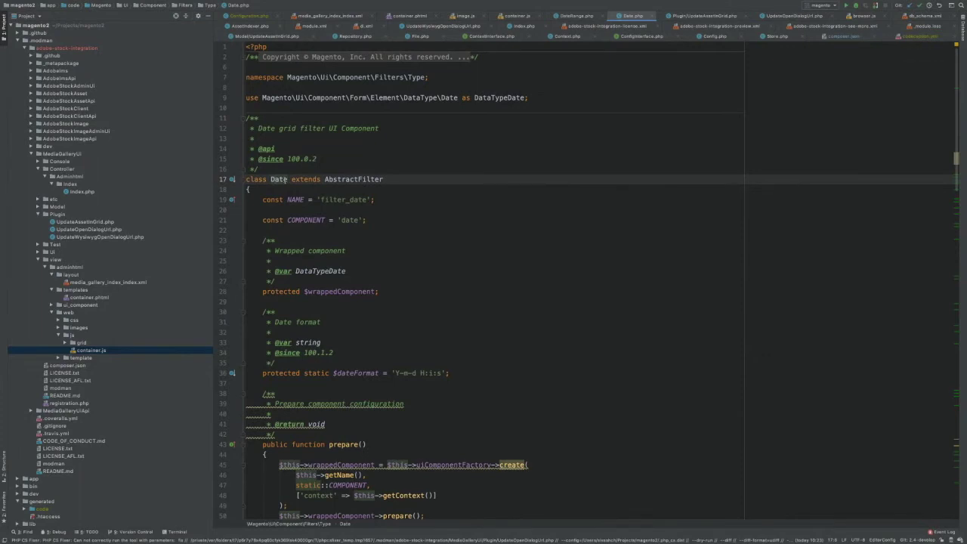
key("ctrl+Left")
key("ctrl+shift+Tab")
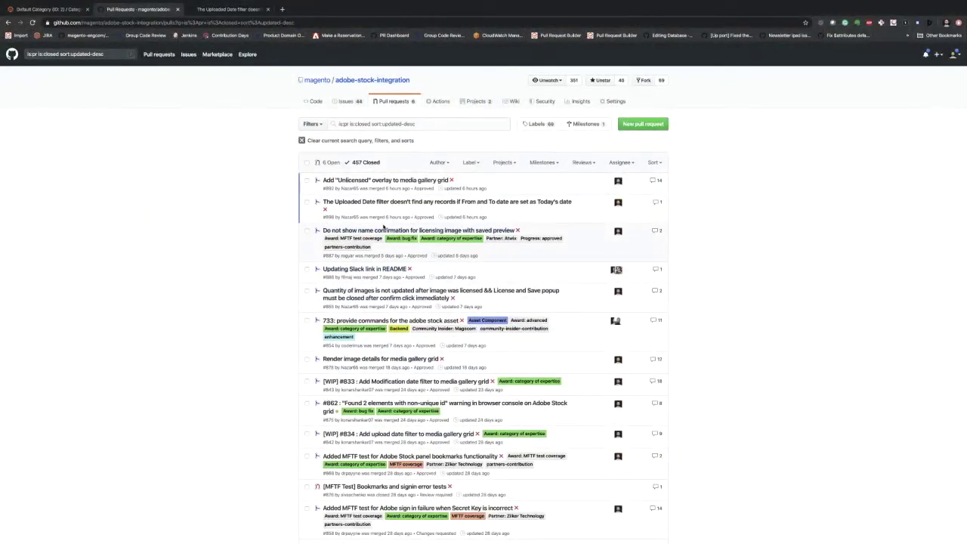
- Open the name-confirmation pull request #887 in a new tab and scroll through it
mouse_move(342, 270)
mouse_move(398, 232)
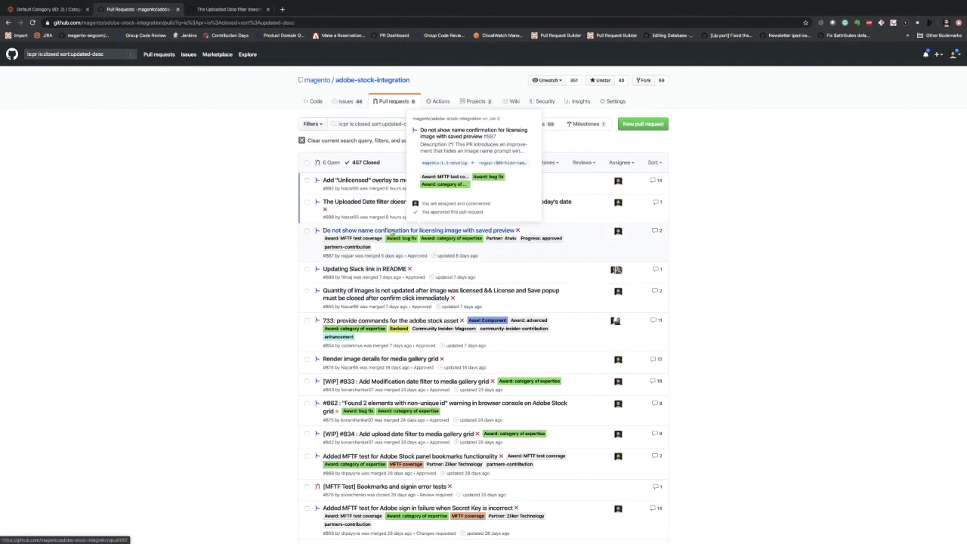
left_click(392, 232, "super")
key("ctrl+Tab")
key("ctrl+Tab")
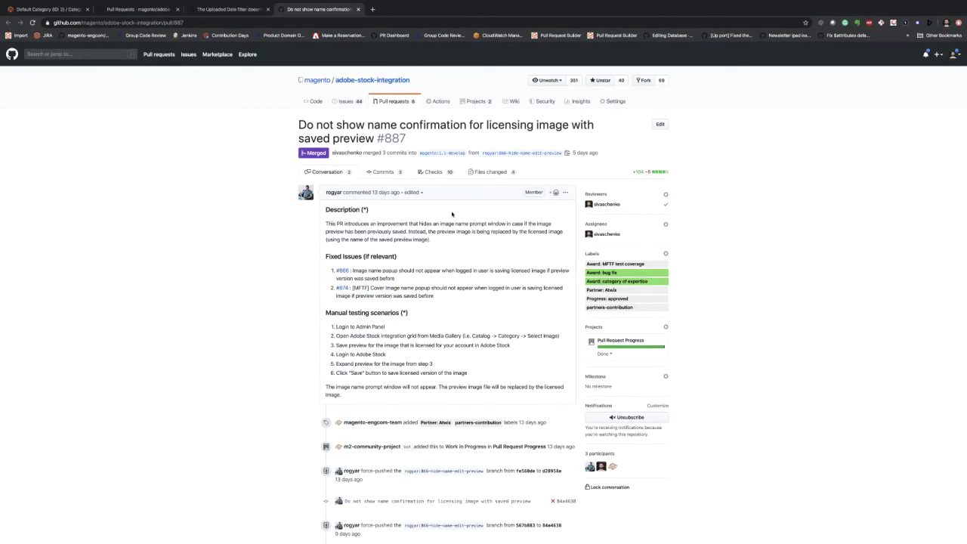
scroll(452, 214, "down", 3)
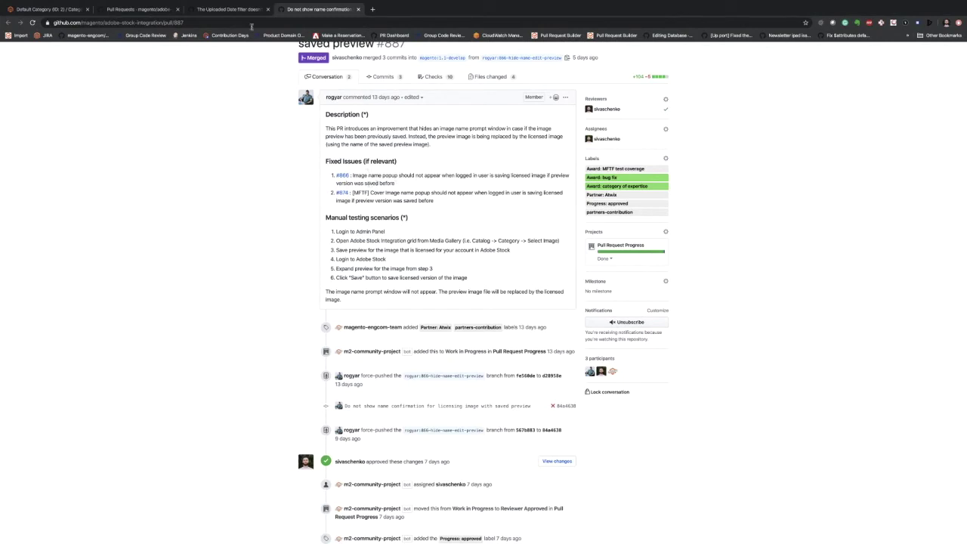
- Open PR #855 about image quantity after licensing, then switch to the Magento admin Media Gallery
left_click(231, 9)
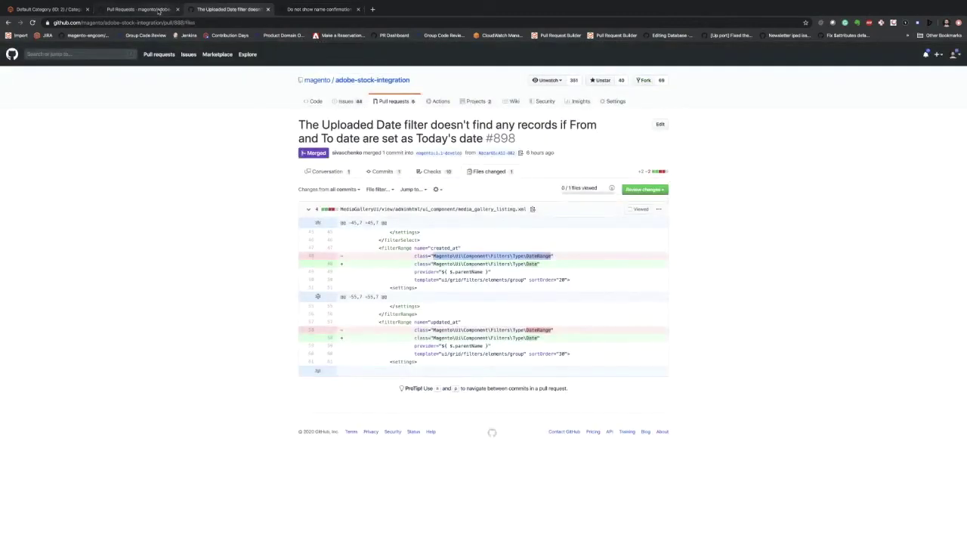
left_click(155, 9)
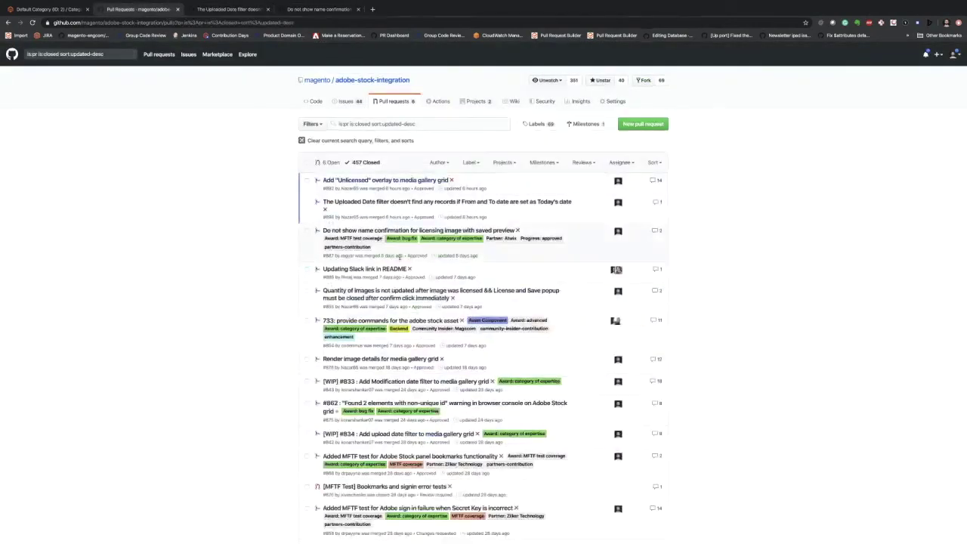
middle_click(411, 299)
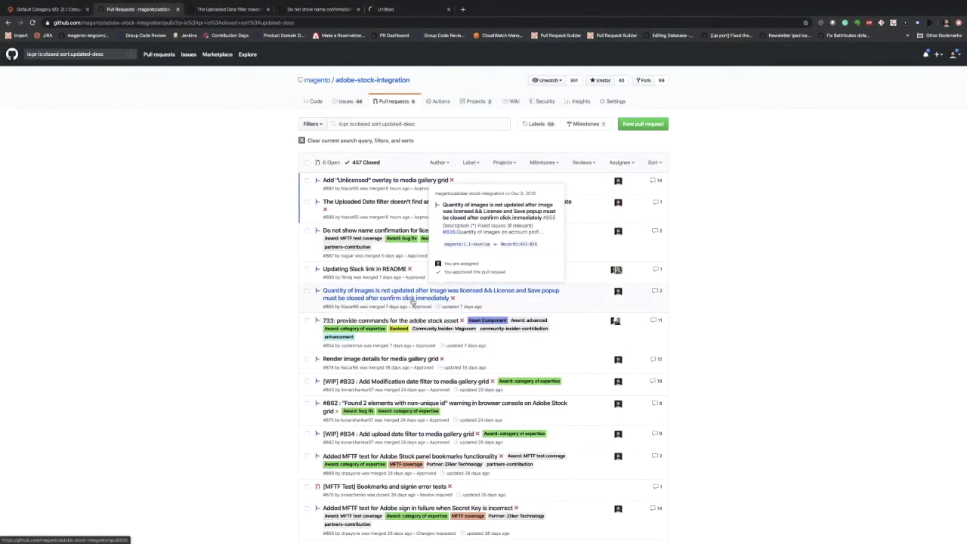
left_click(393, 9)
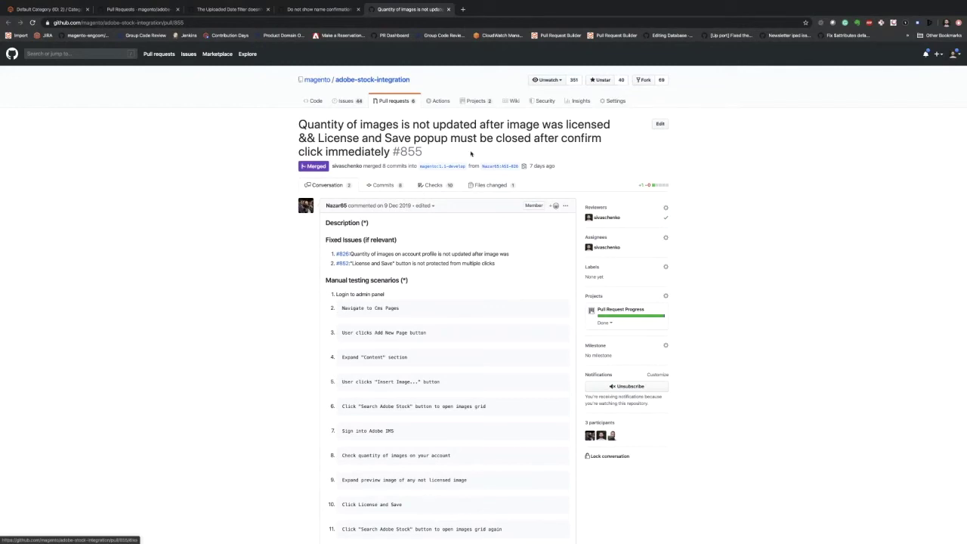
left_click(140, 9)
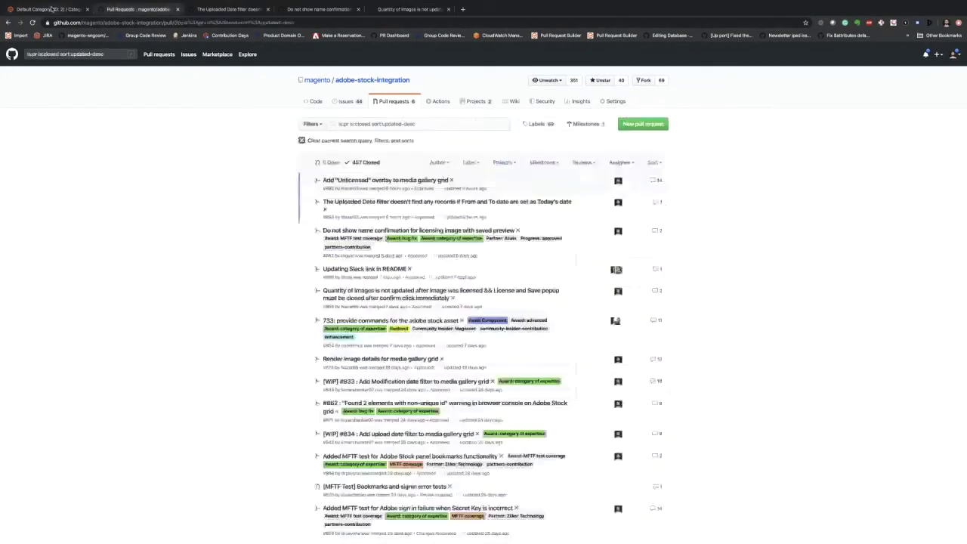
key("ctrl+1")
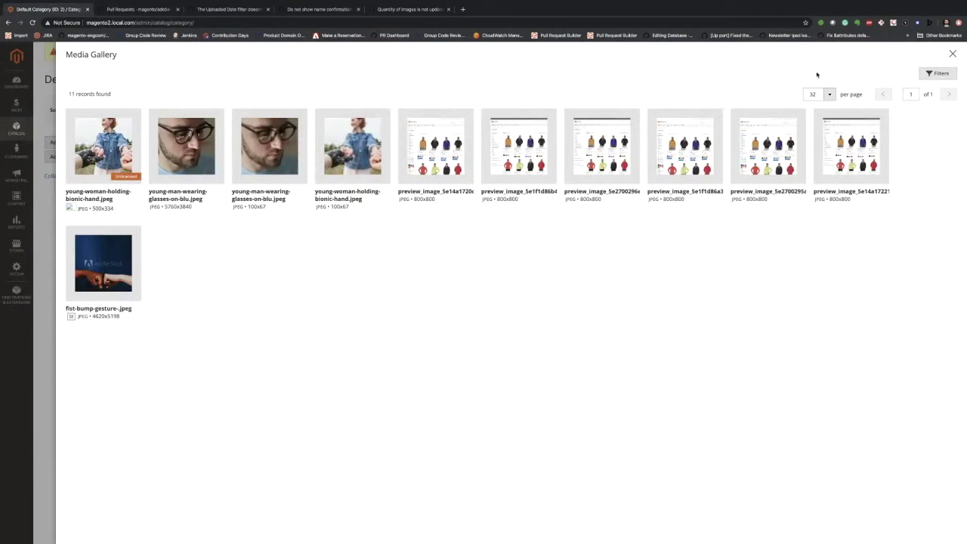
- Close the Media Gallery modal and go to Stores > Configuration in the admin
left_click(953, 55)
left_click(16, 246)
left_click(61, 121)
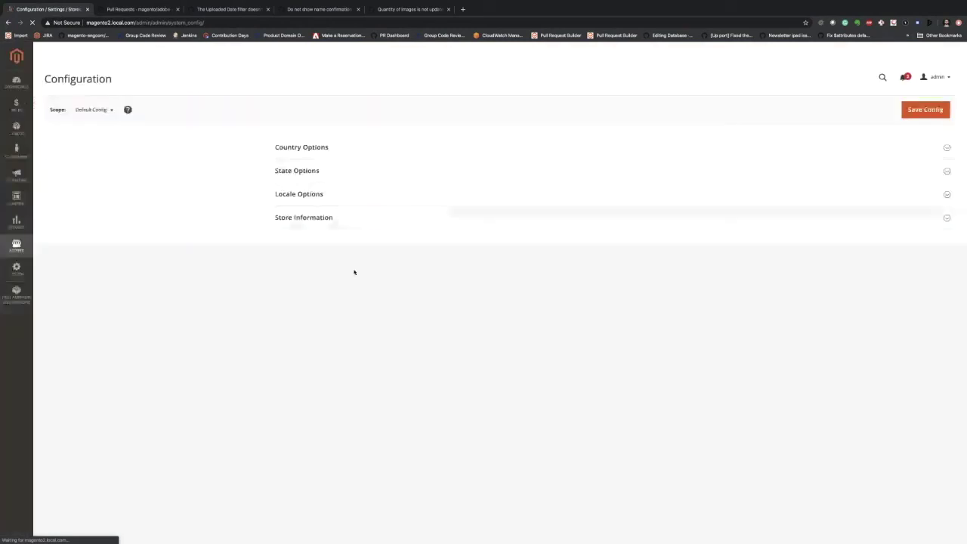
key("ctrl+Right")
key("ctrl+Left")
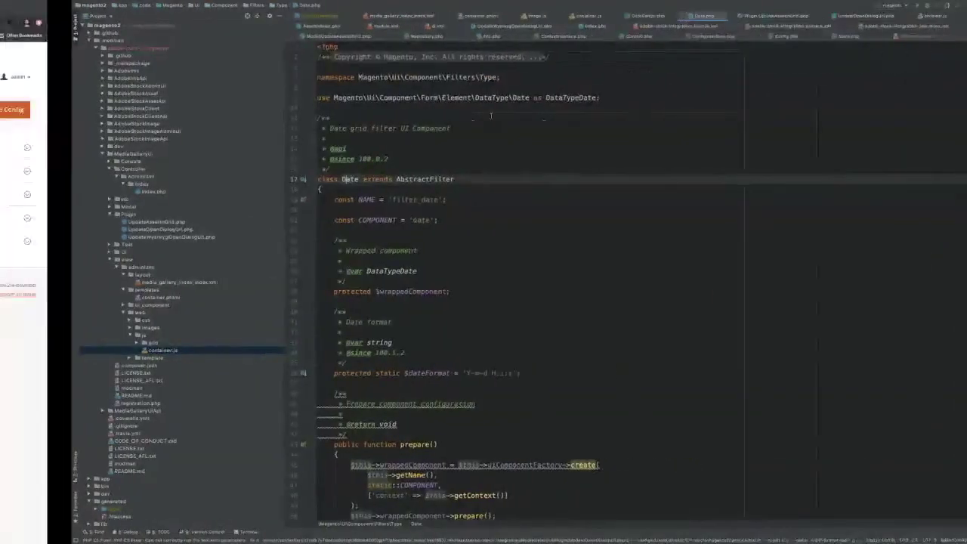
- Under Advanced > System, set Enhanced Media Gallery Enabled to No and save the config
left_click(115, 454)
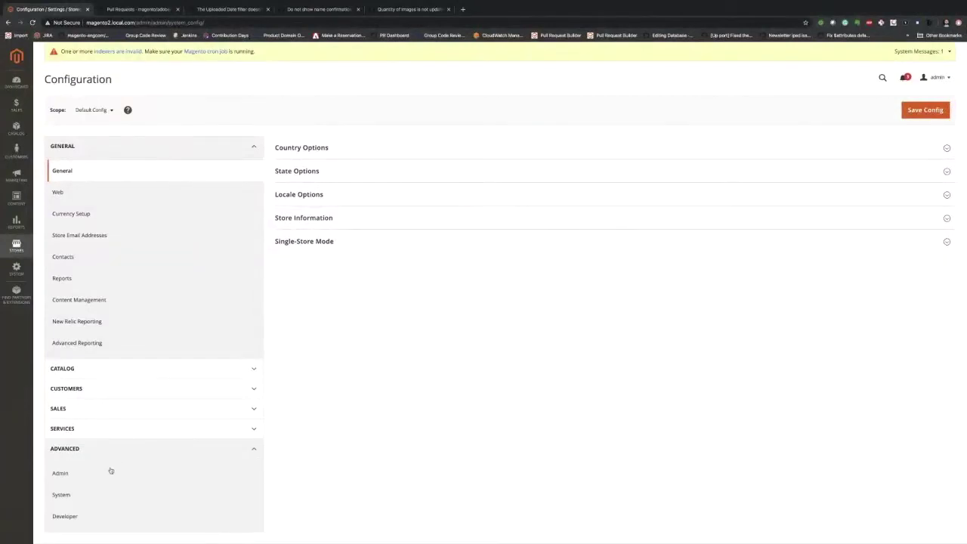
left_click(93, 495)
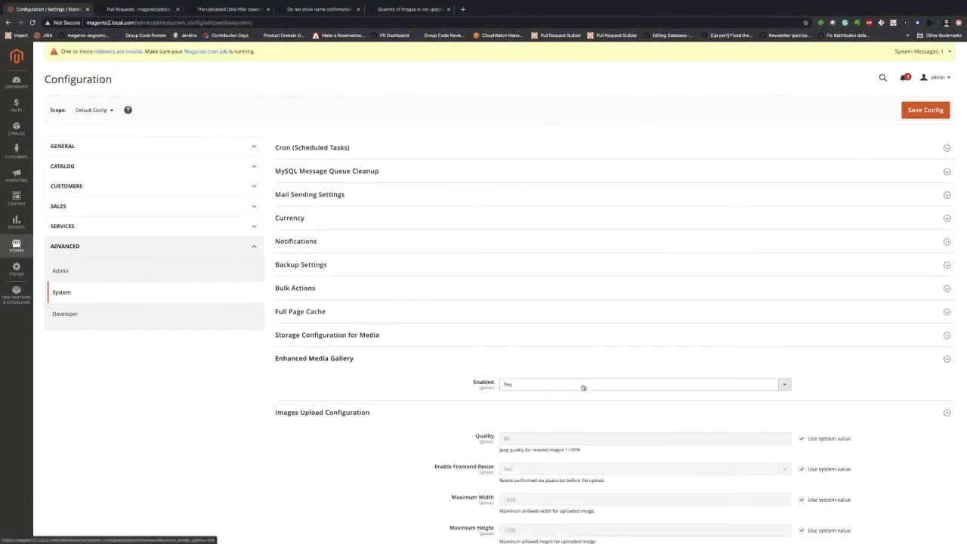
left_click(652, 387)
left_click(645, 393)
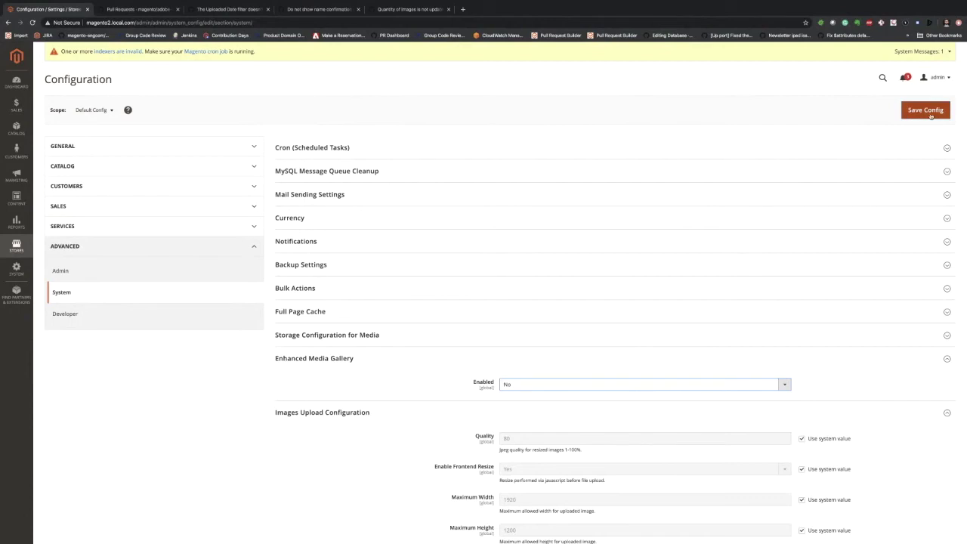
left_click(934, 111)
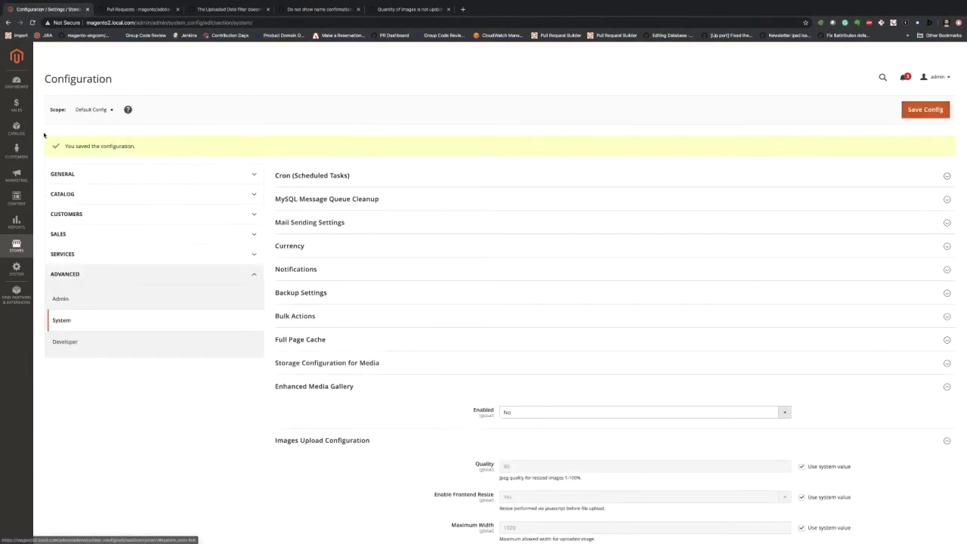
- Open the Default Category's Content section in Catalog > Categories and choose Select from Gallery
left_click(17, 128)
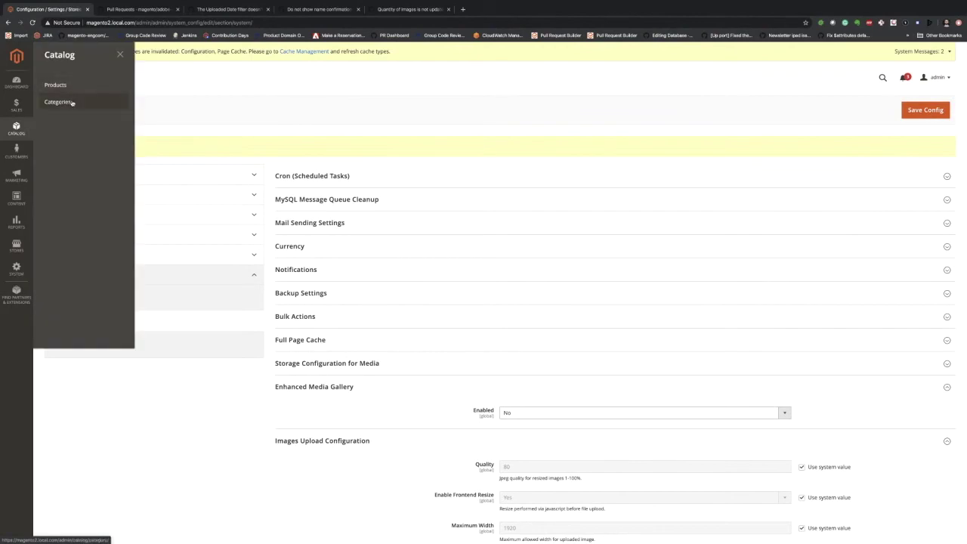
left_click(59, 101)
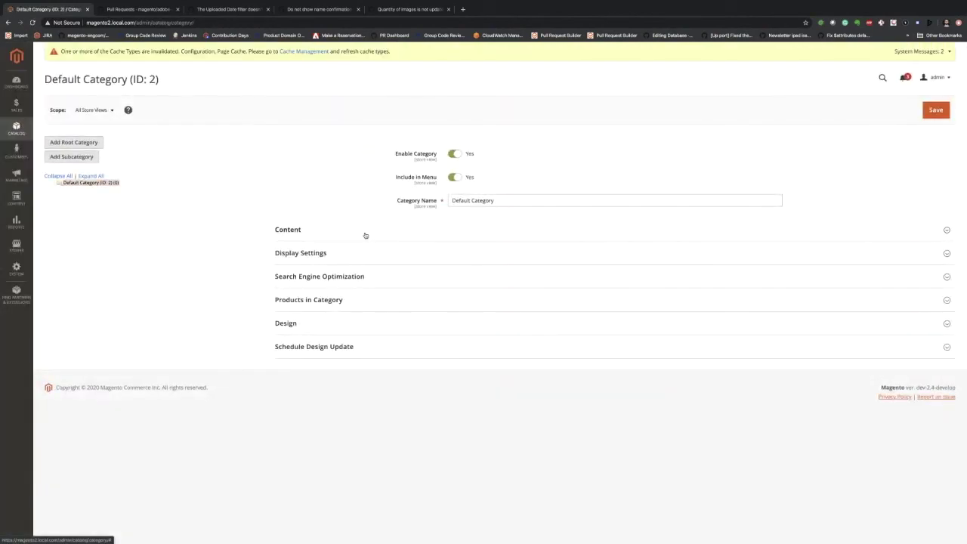
left_click(365, 235)
left_click(526, 264)
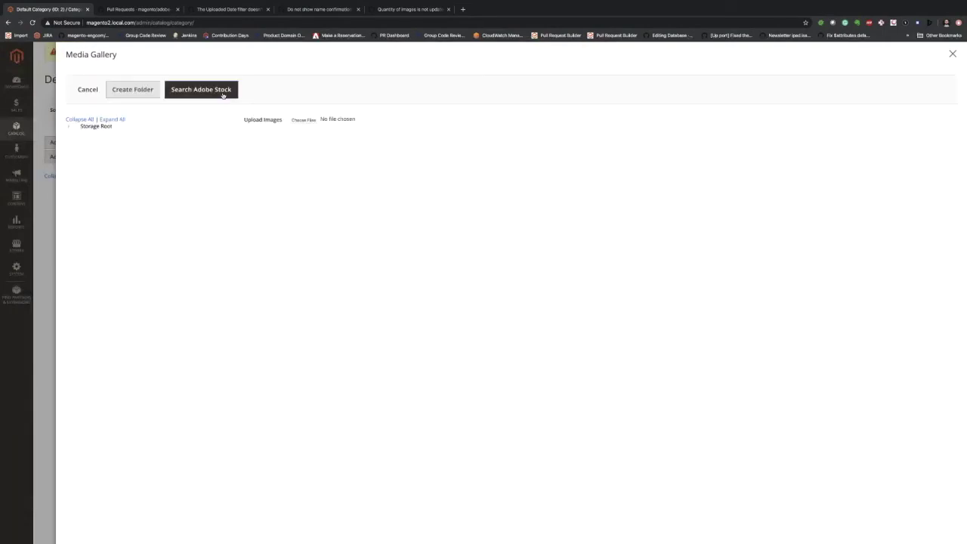
- Open the Adobe Stock image search and start signing in to Adobe Stock
left_click(223, 92)
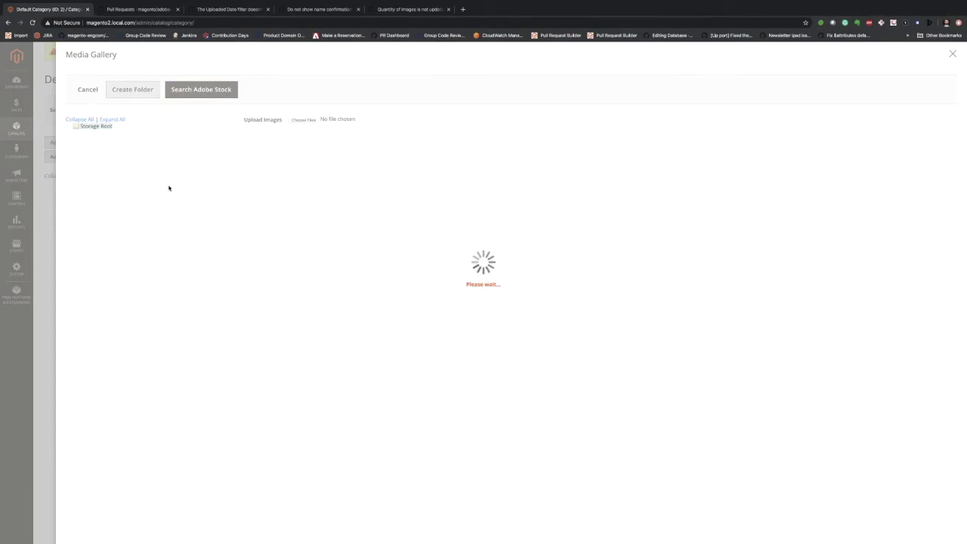
left_click(201, 90)
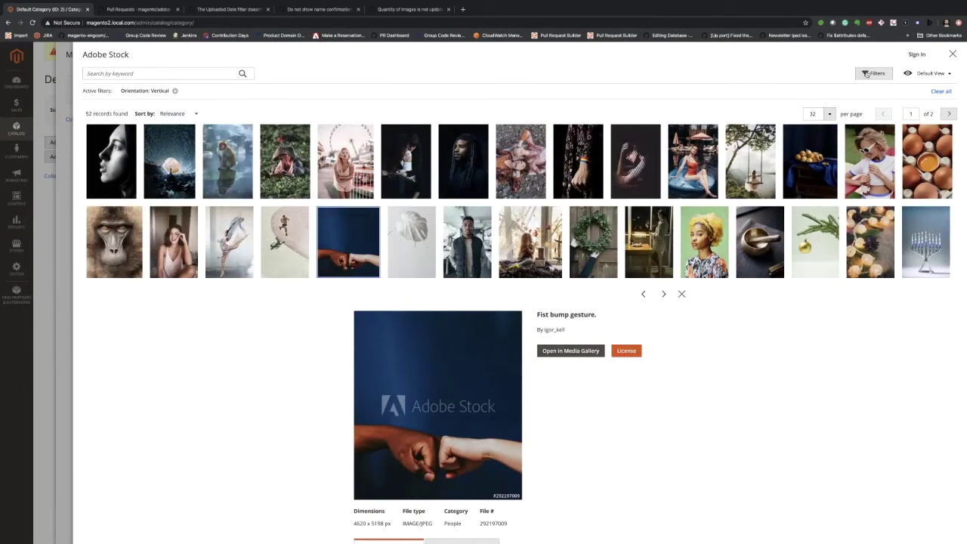
left_click(918, 55)
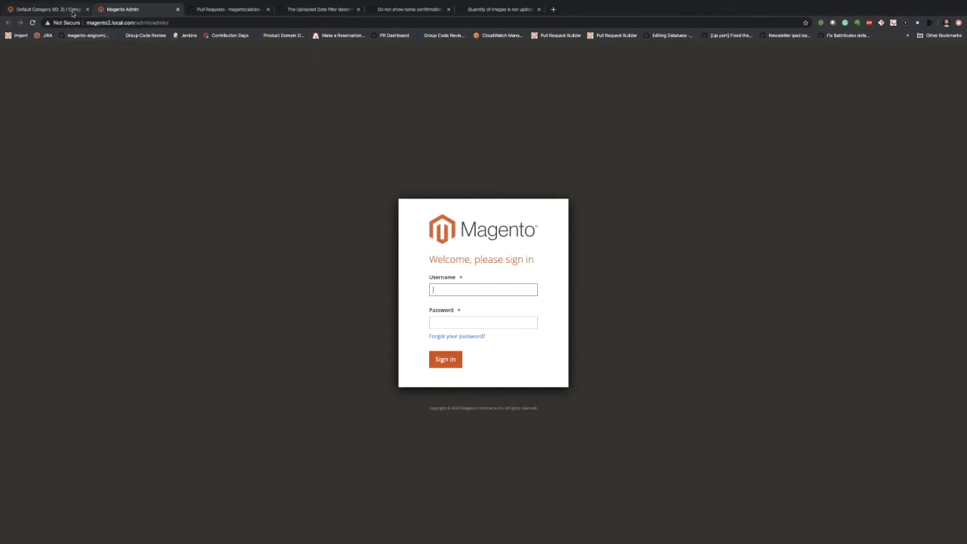
left_click(73, 10)
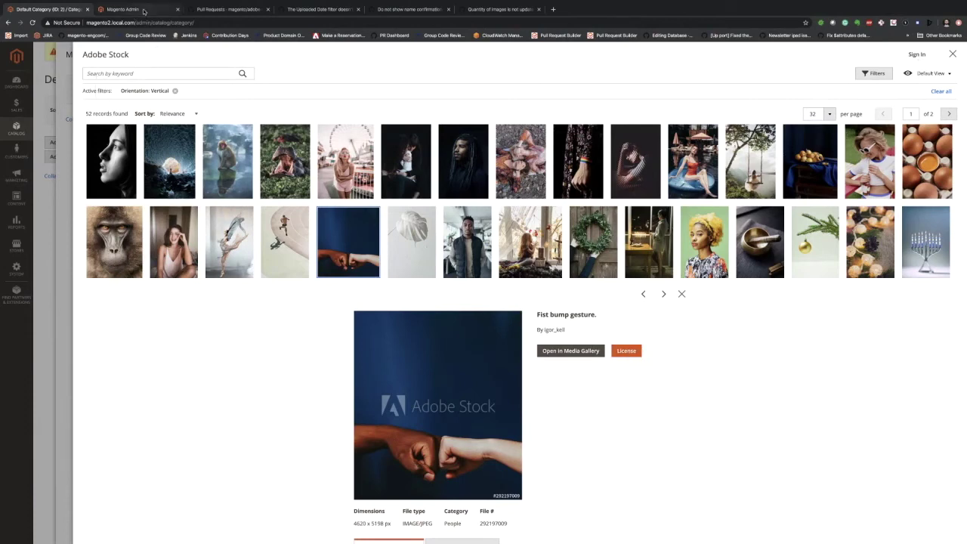
- Recheck the closed pull requests, then close the Adobe Stock panel and the Media Gallery
left_click(209, 10)
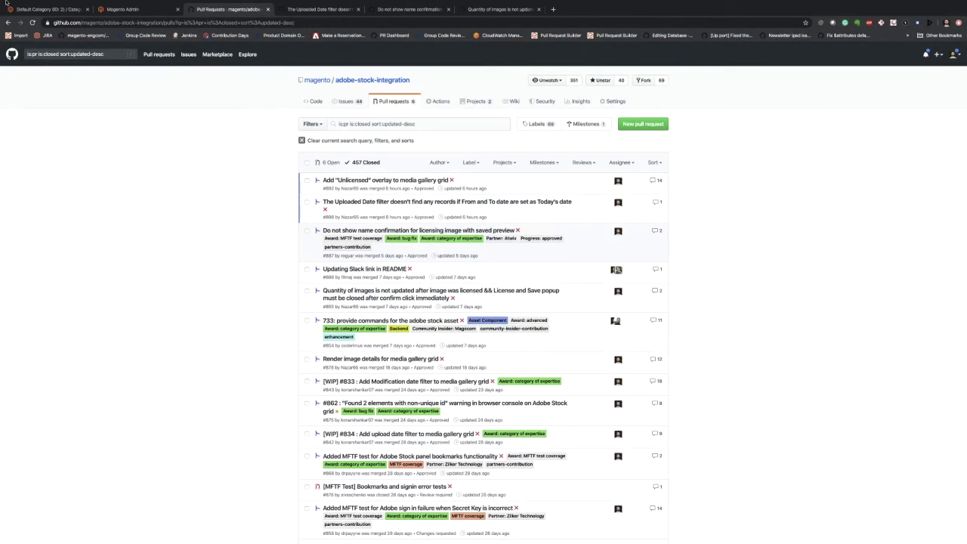
left_click(117, 9)
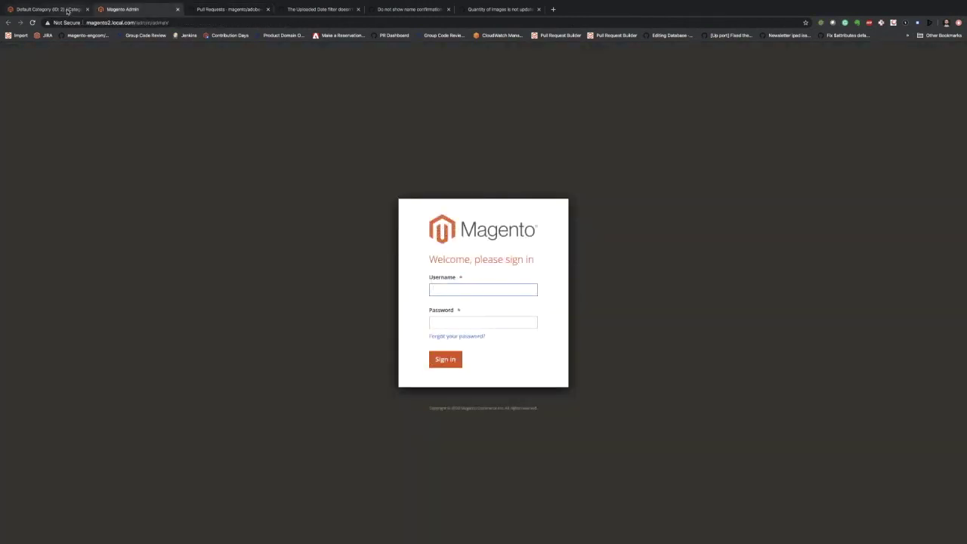
left_click(68, 11)
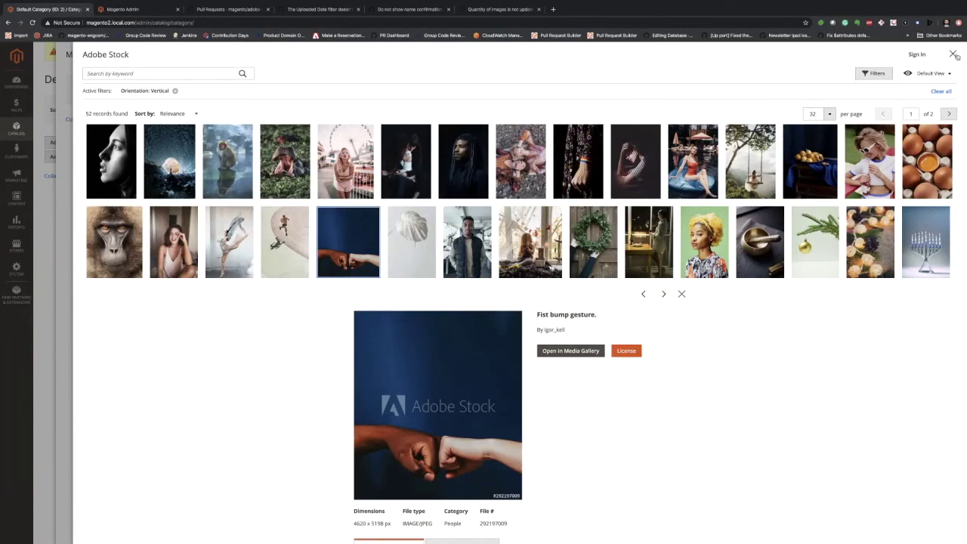
left_click(954, 54)
left_click(956, 55)
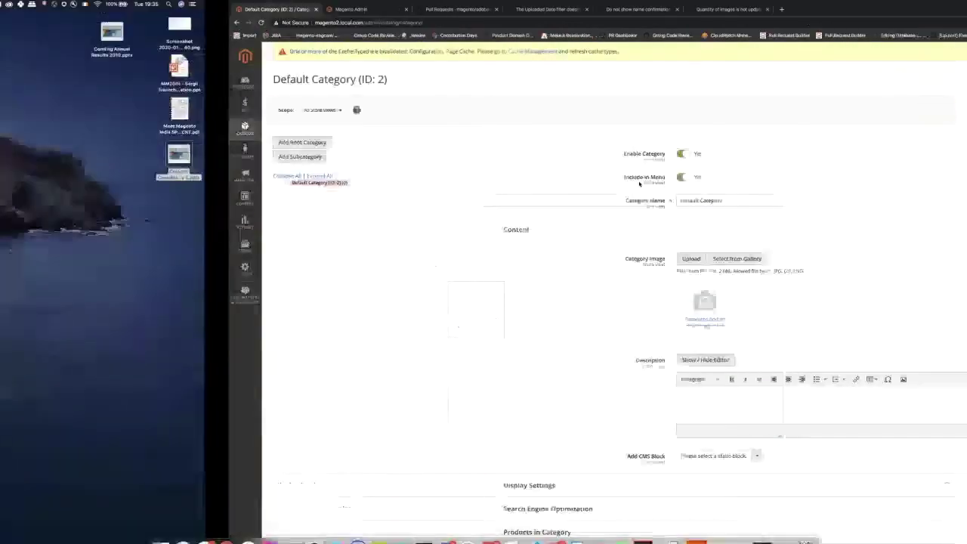